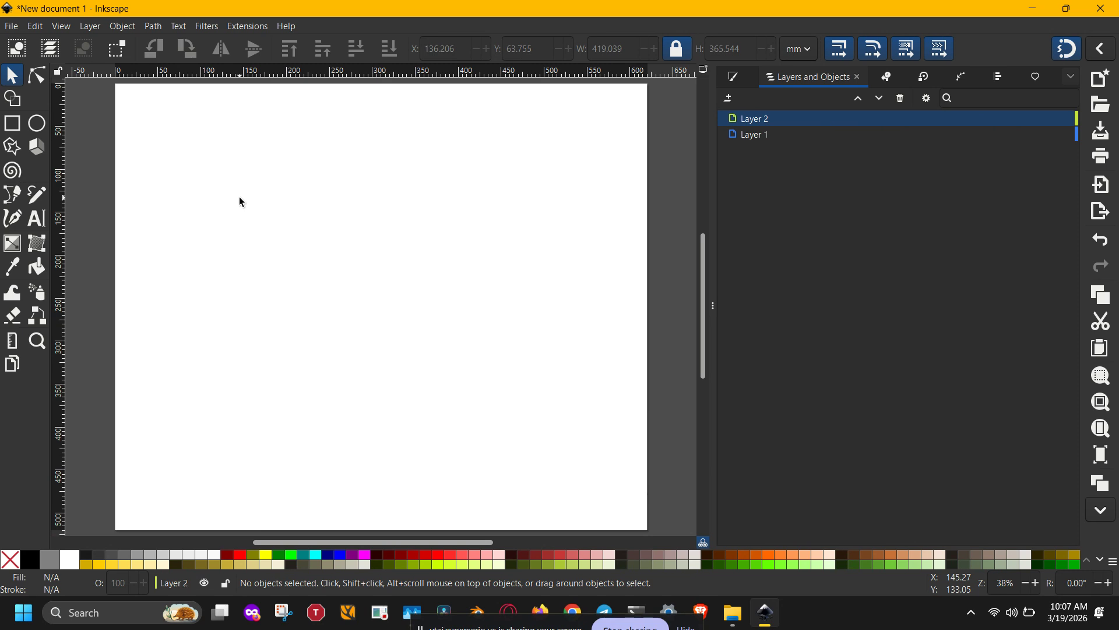
Collapse the docked side dialogs and draw a rectangle about 228 × 150 mm in the middle of the page on Layer 2
key("s")
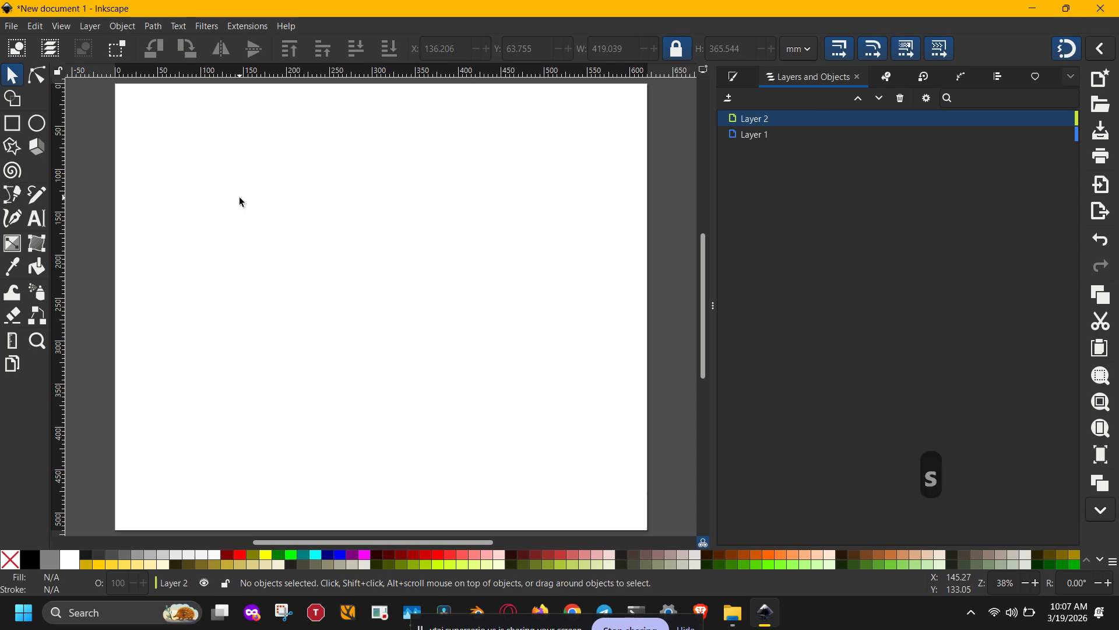
left_click(713, 297)
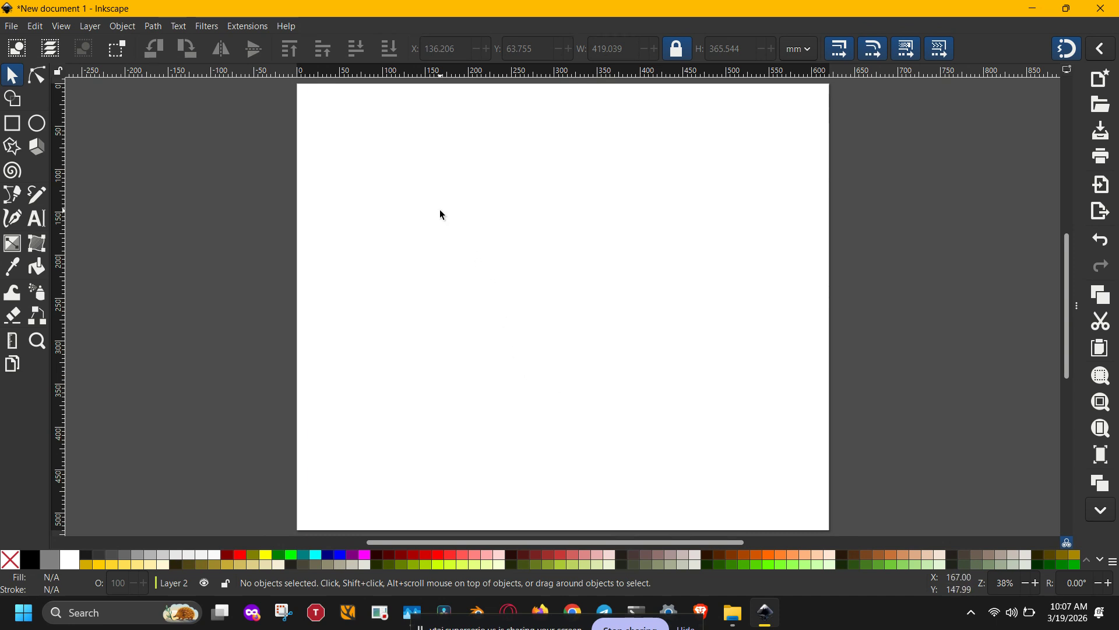
key("r")
left_click_drag(438, 204, 630, 330)
key("s")
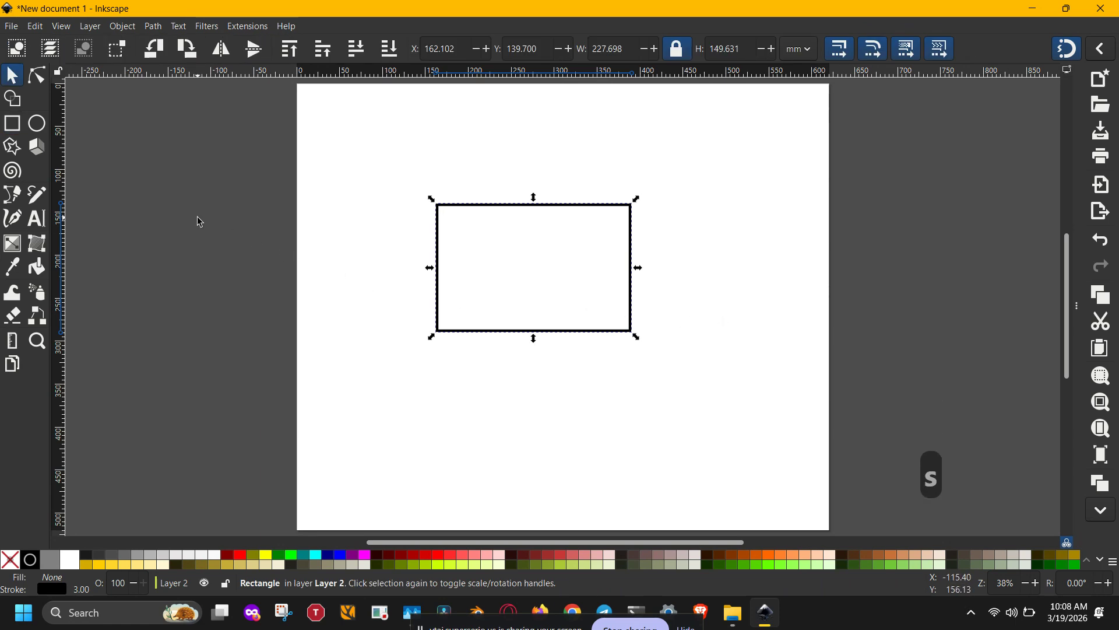
Give the rectangle a flat purple fill in HSL mode with hue 254, saturation 70 and lightness 43
key("ctrl+shift+f")
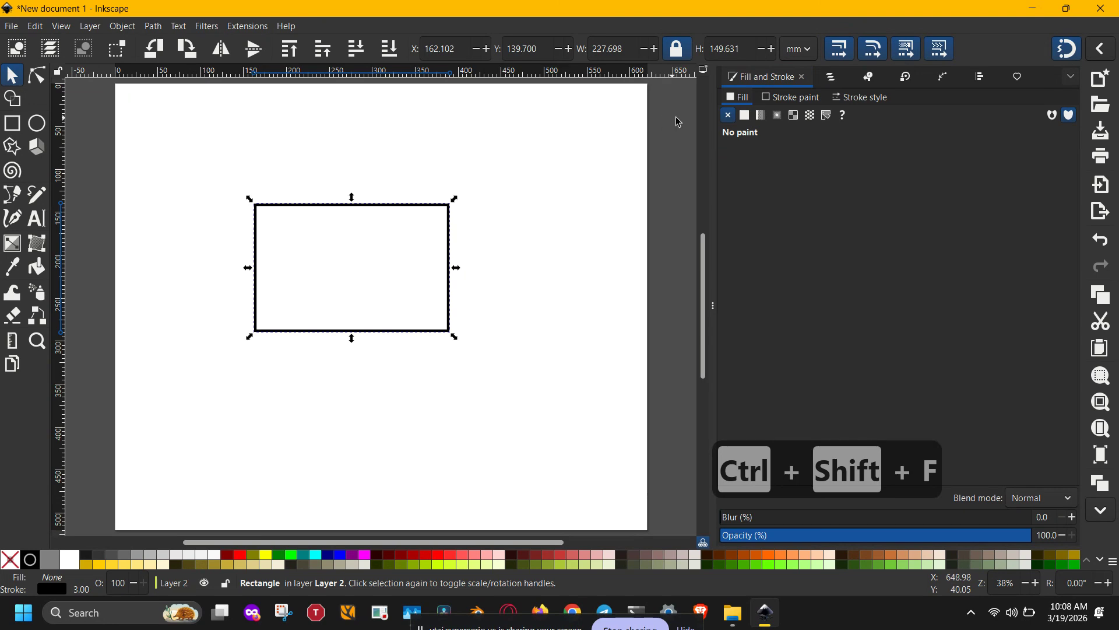
left_click(745, 116)
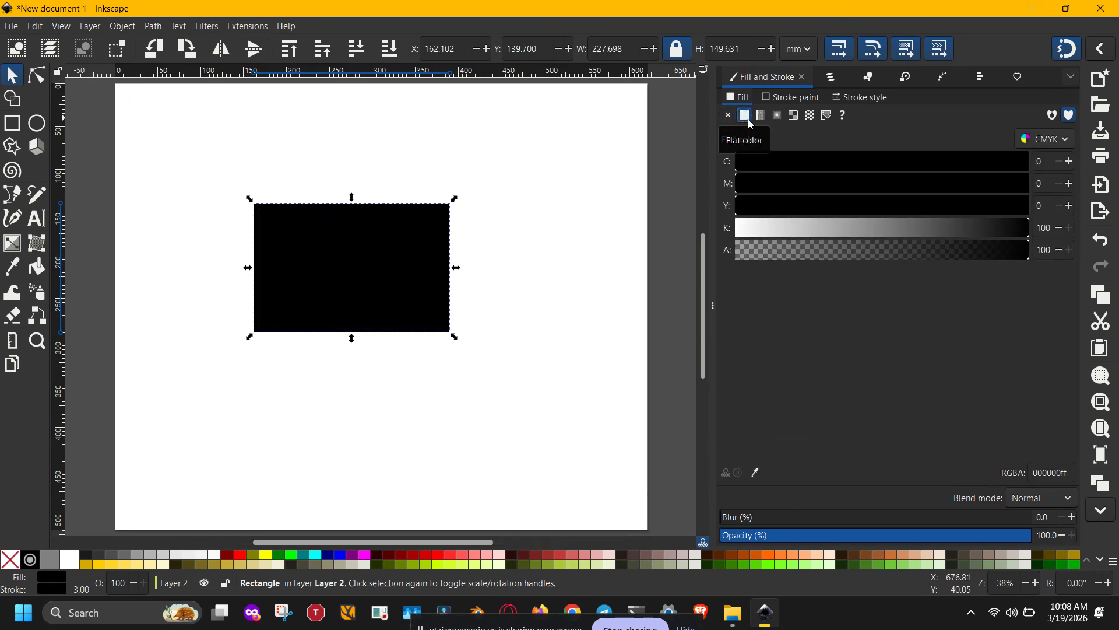
left_click_drag(776, 167, 799, 160)
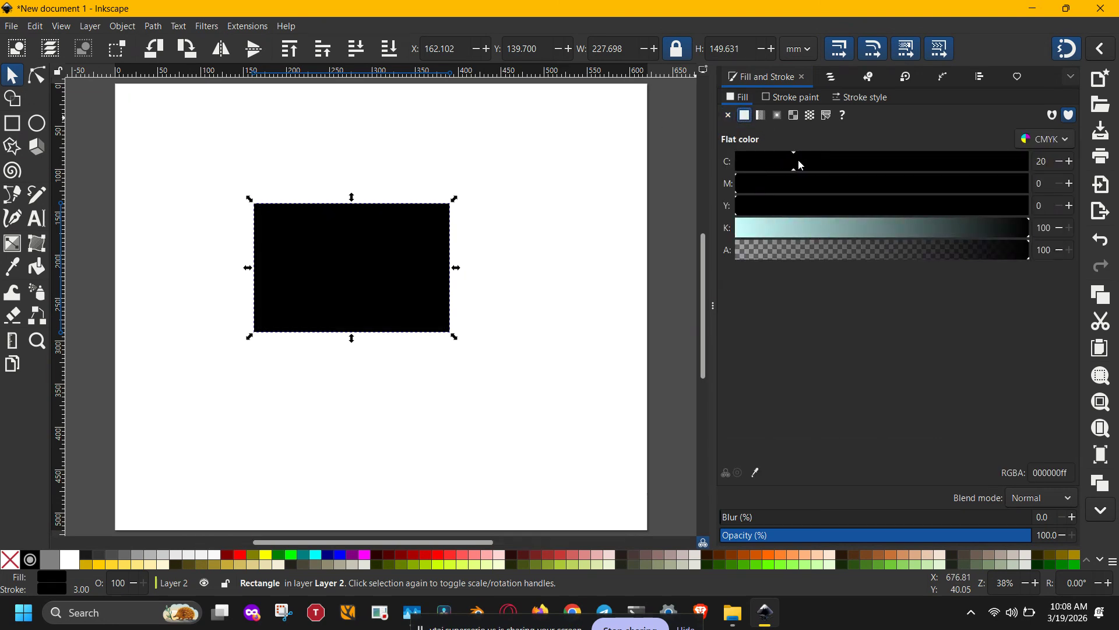
left_click(1046, 139)
left_click(1035, 98)
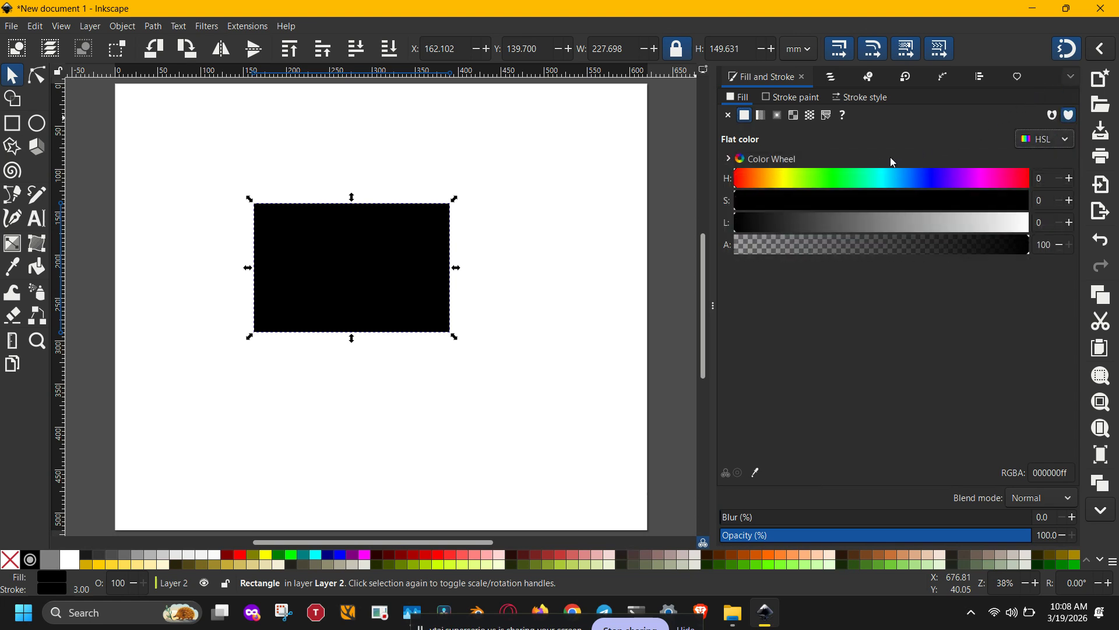
left_click(833, 179)
left_click_drag(909, 204, 861, 231)
left_click(943, 186)
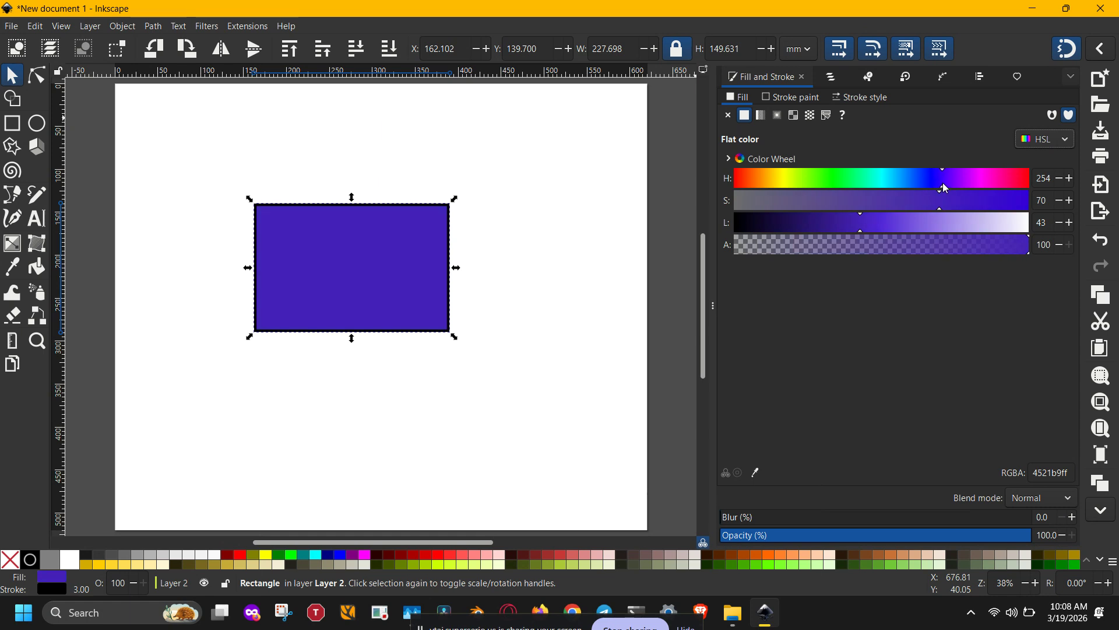
Set the rectangle's stroke to light green in HSL with hue 106, saturation 79 and lightness 64, and open its stroke style settings
left_click(792, 98)
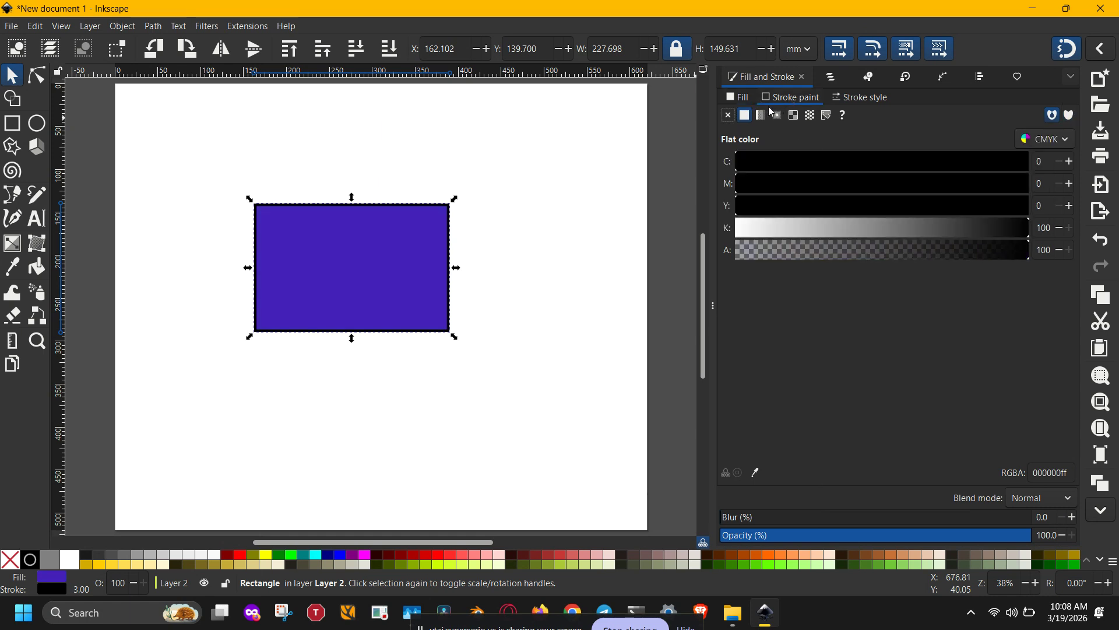
left_click(1043, 139)
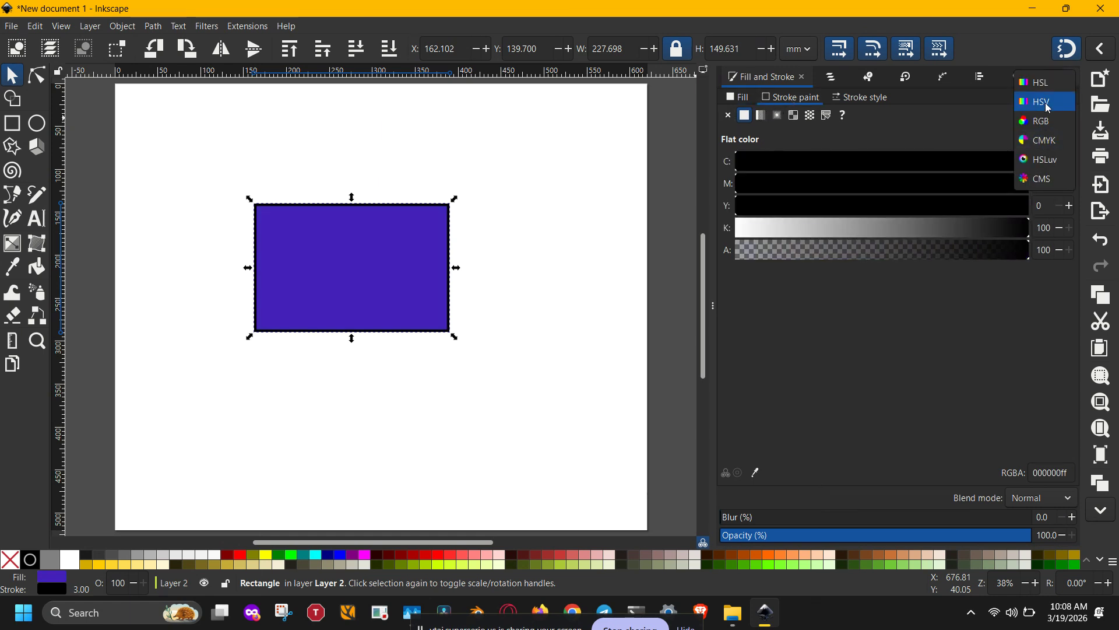
left_click(1043, 100)
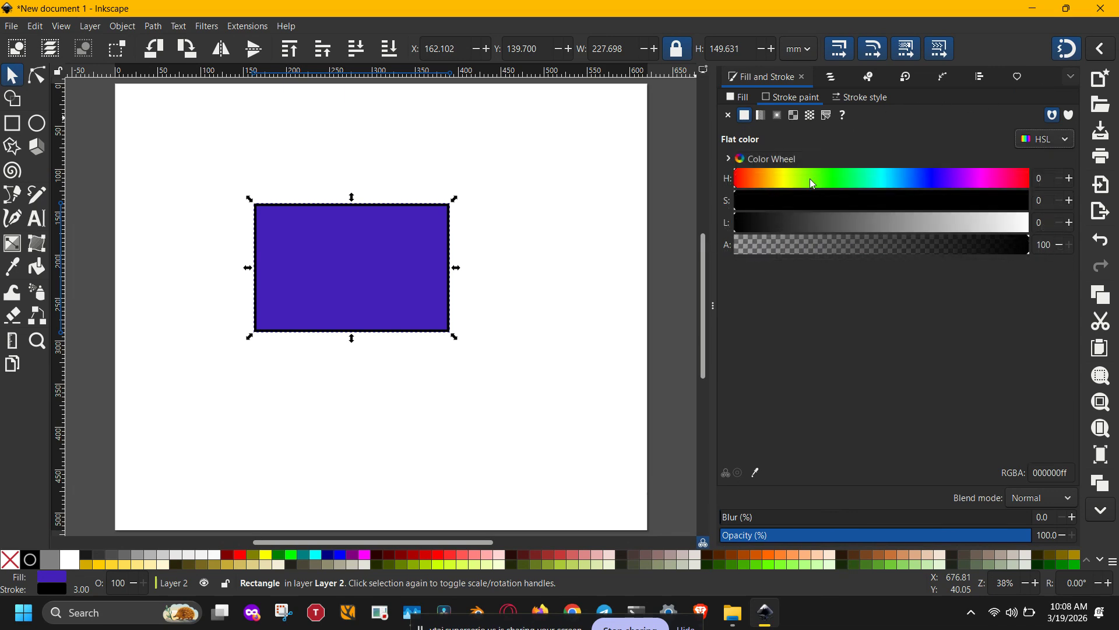
mouse_move(812, 204)
left_mouse_down()
mouse_move(969, 198)
mouse_move(935, 220)
mouse_move(797, 222)
mouse_move(922, 223)
left_mouse_up()
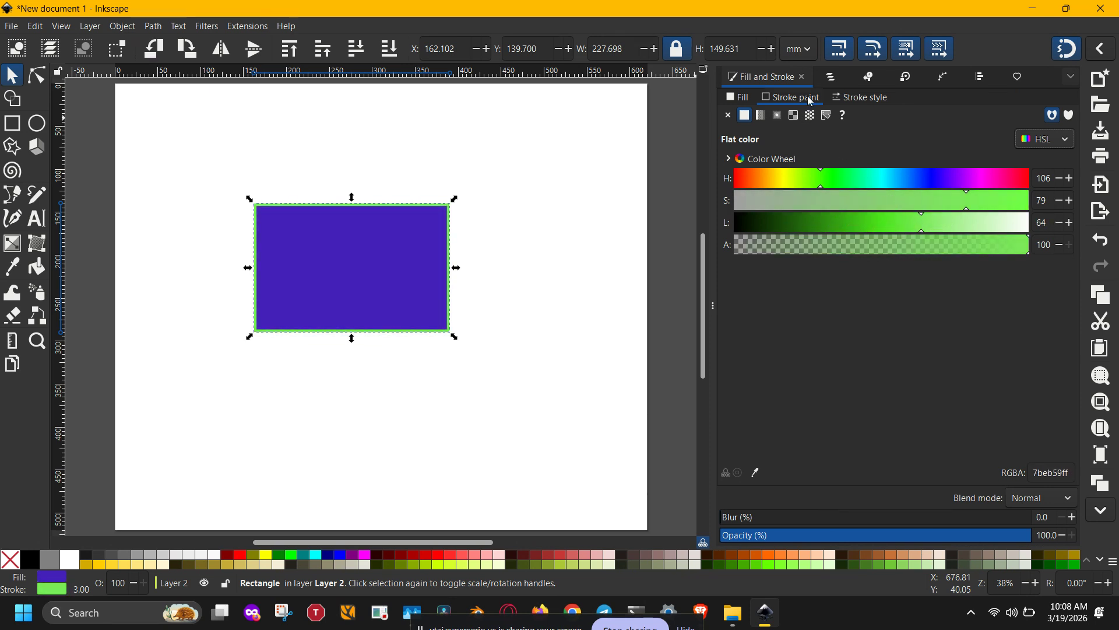
left_click(870, 102)
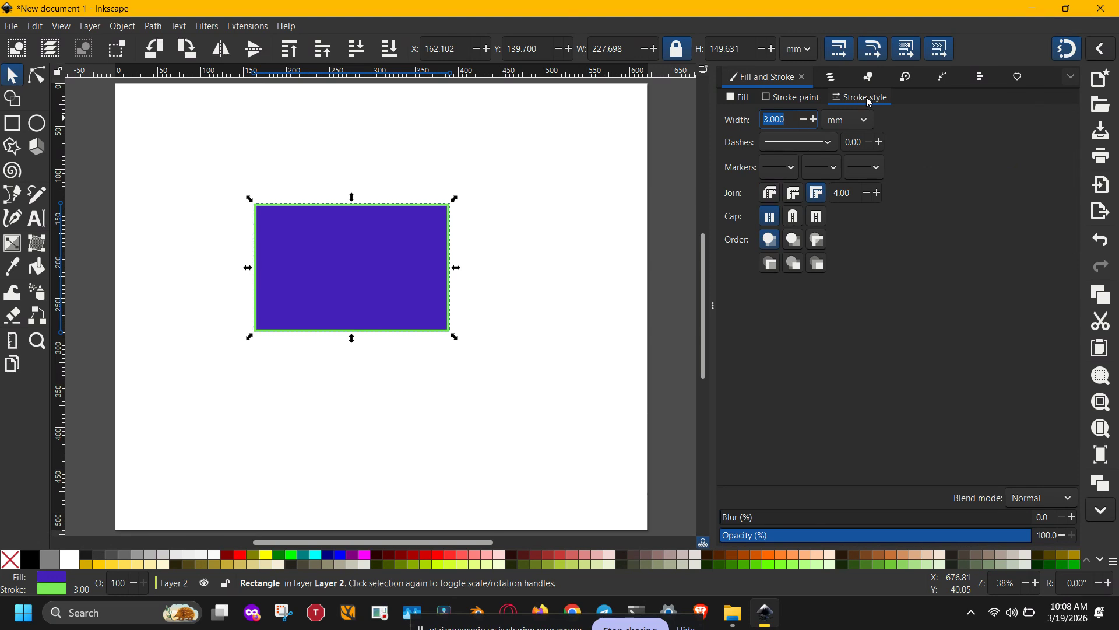
Hide and show the rectangle through the layers and objects list, and lock it to try selecting it on the canvas
left_click(830, 85)
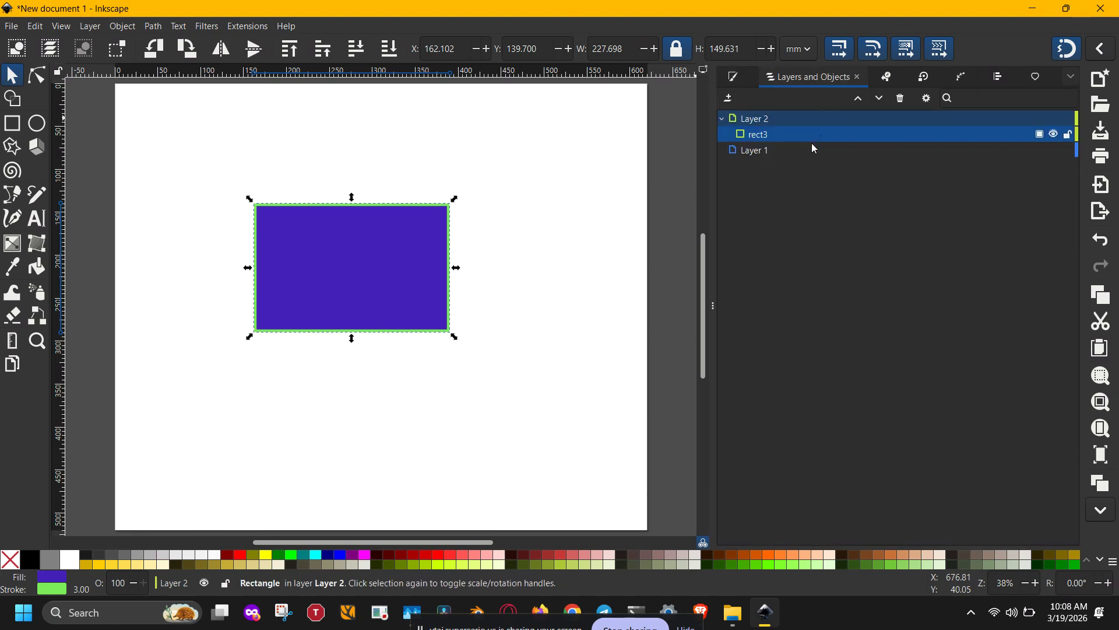
left_click(1055, 134)
left_click(1054, 135)
left_click(1067, 134)
left_click_drag(406, 229, 387, 275)
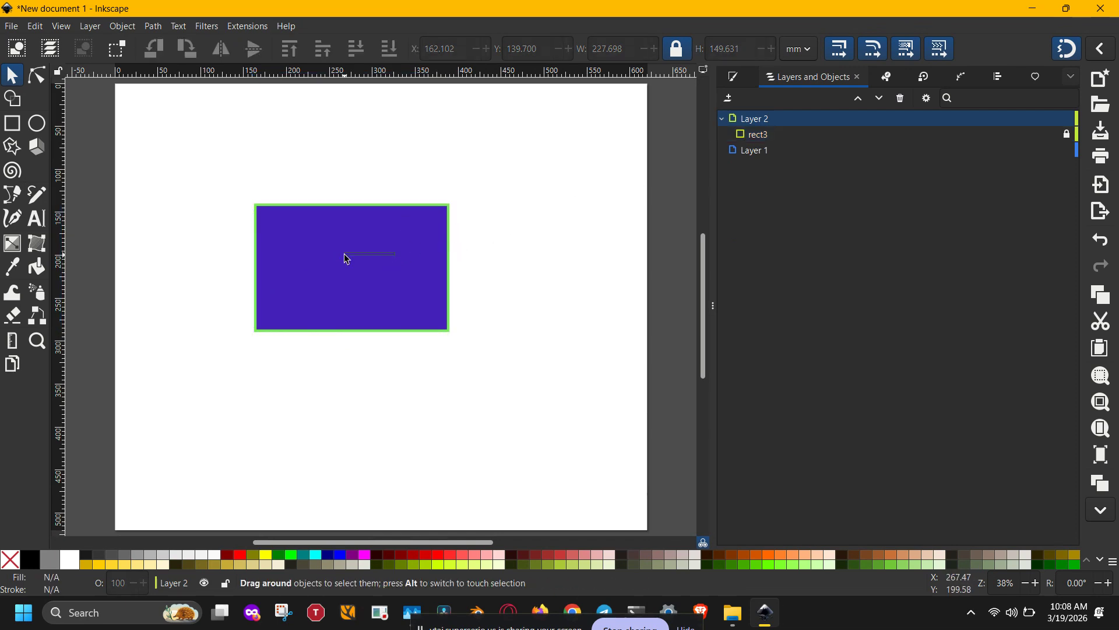
left_click_drag(464, 183, 357, 341)
left_click_drag(553, 174, 292, 307)
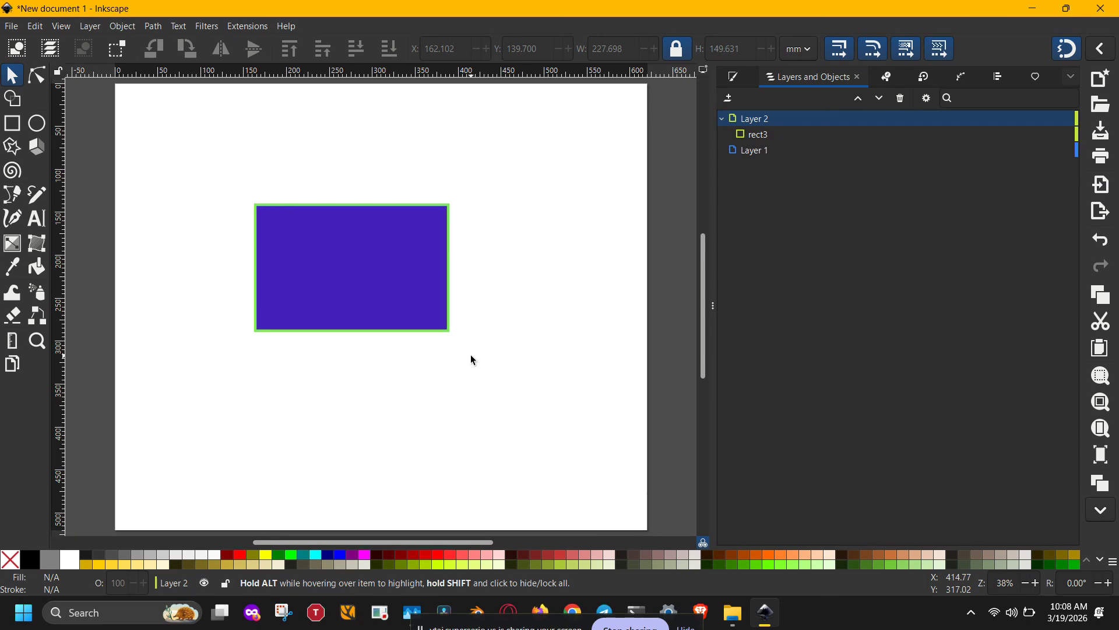
Draw an open Pen path below the rectangle with a horizontal segment, a vertical segment and a curved end bulging outward
key("p")
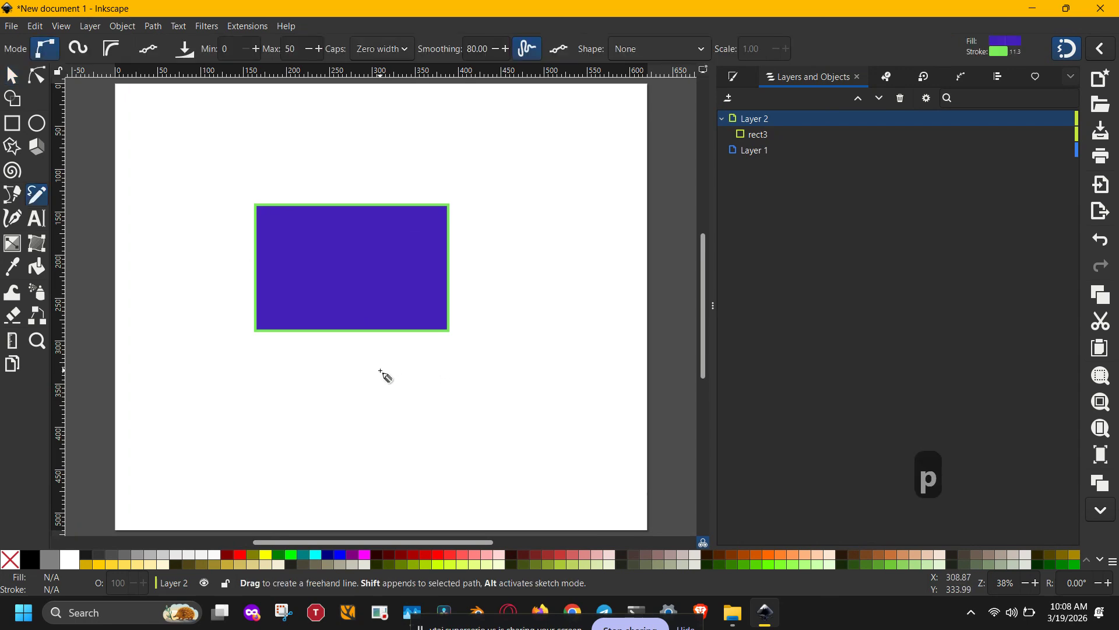
key("b")
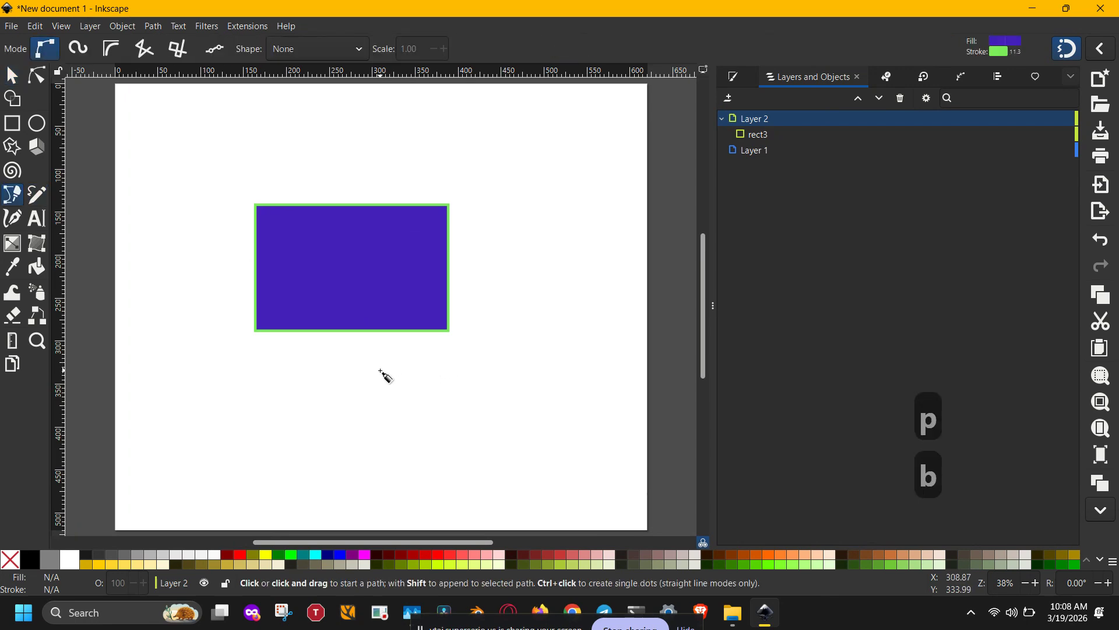
left_click(249, 380)
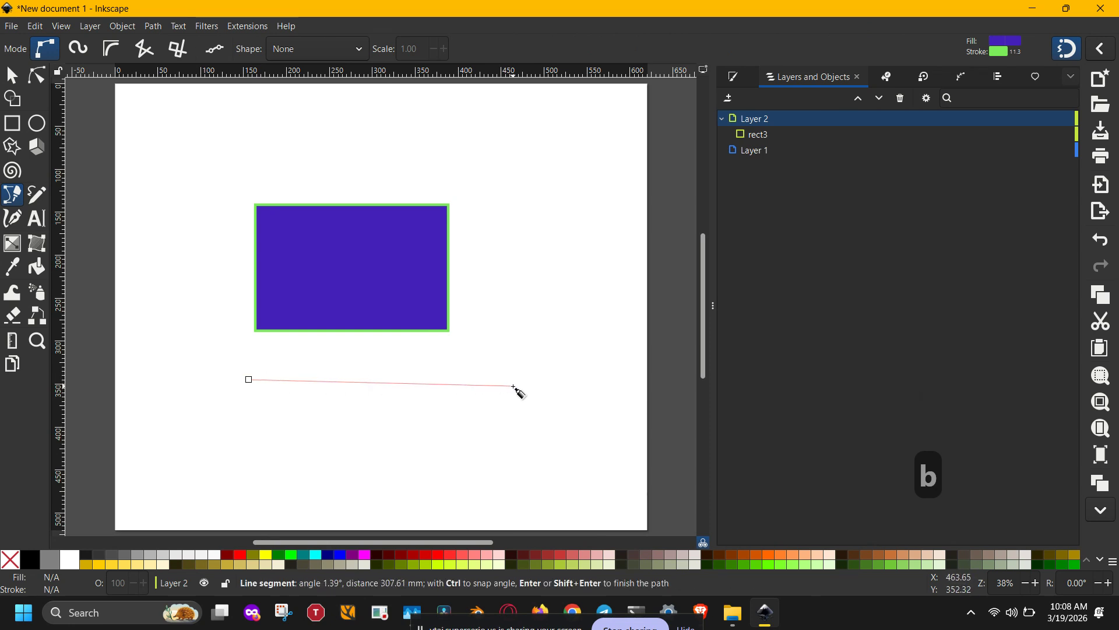
left_click(557, 380)
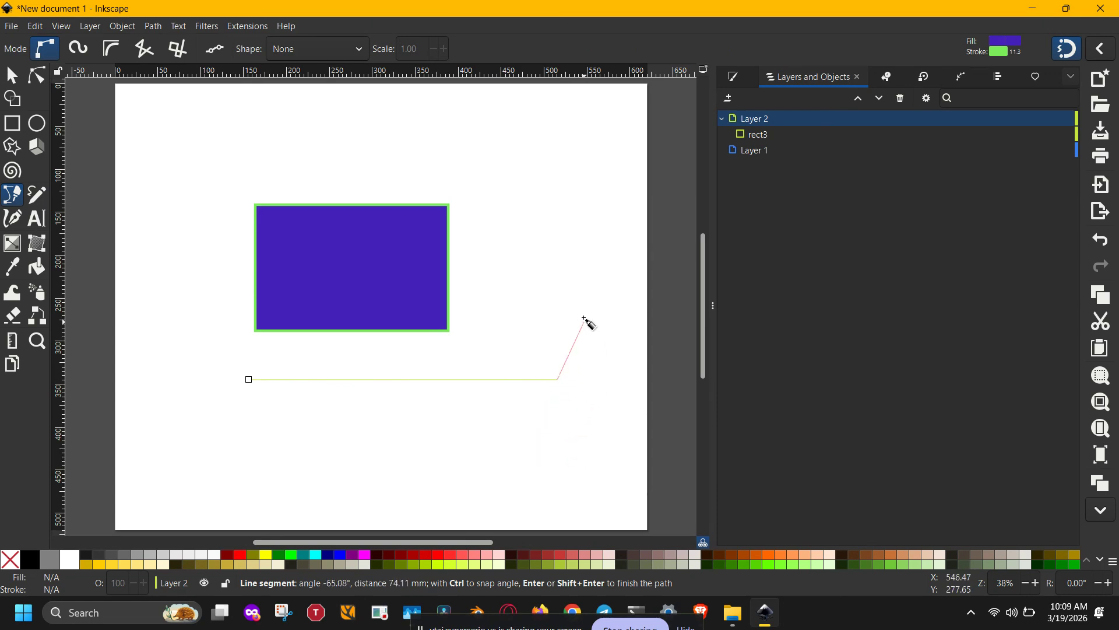
left_click(566, 295)
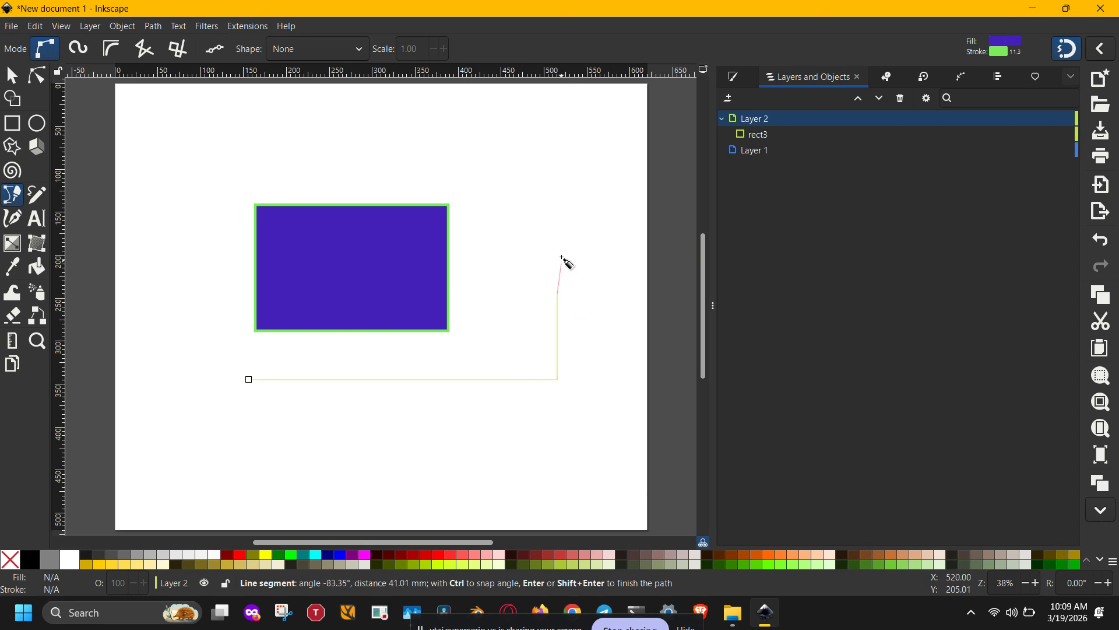
left_click_drag(561, 231, 490, 203)
key("Return")
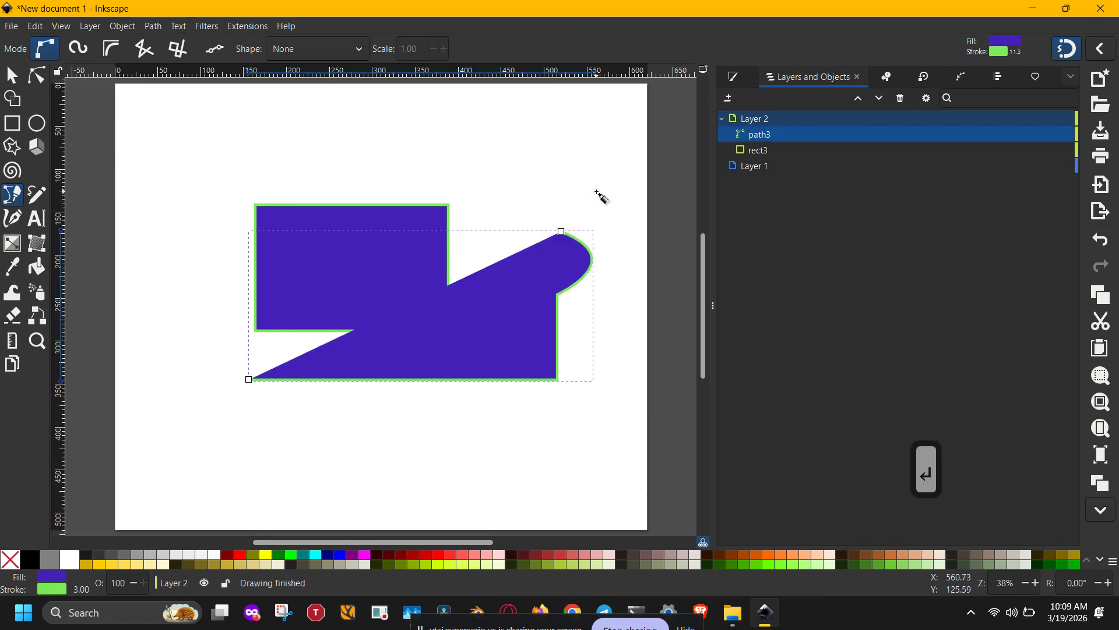
Remove the new path's fill and keep its green stroke, undoing the mistaken stroke removal
left_click(11, 560, "shift")
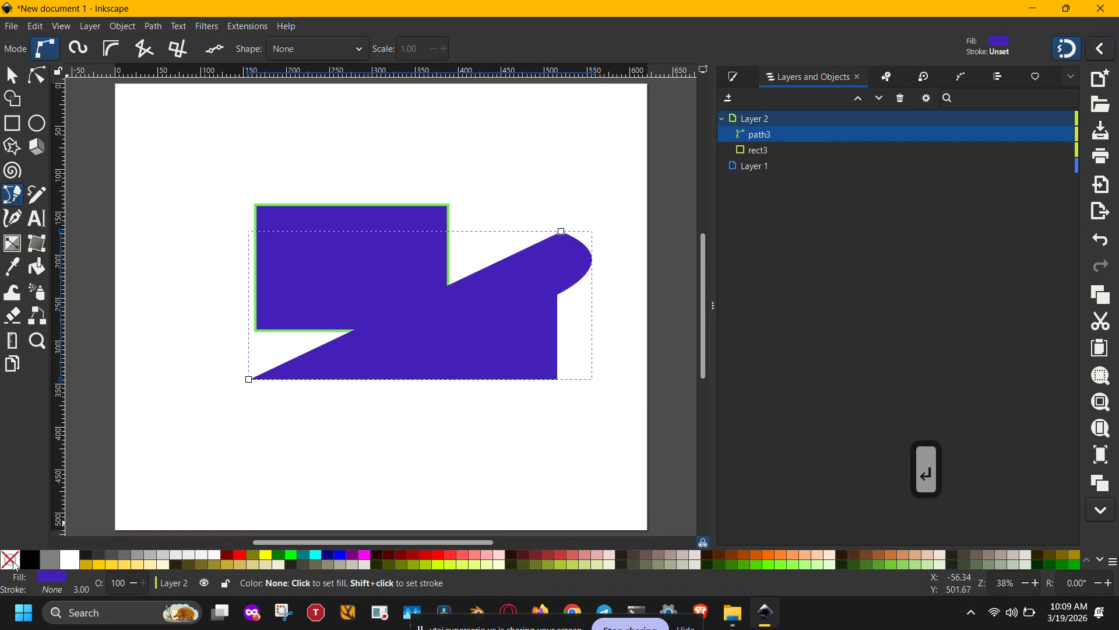
key("ctrl+z")
key("ctrl+z")
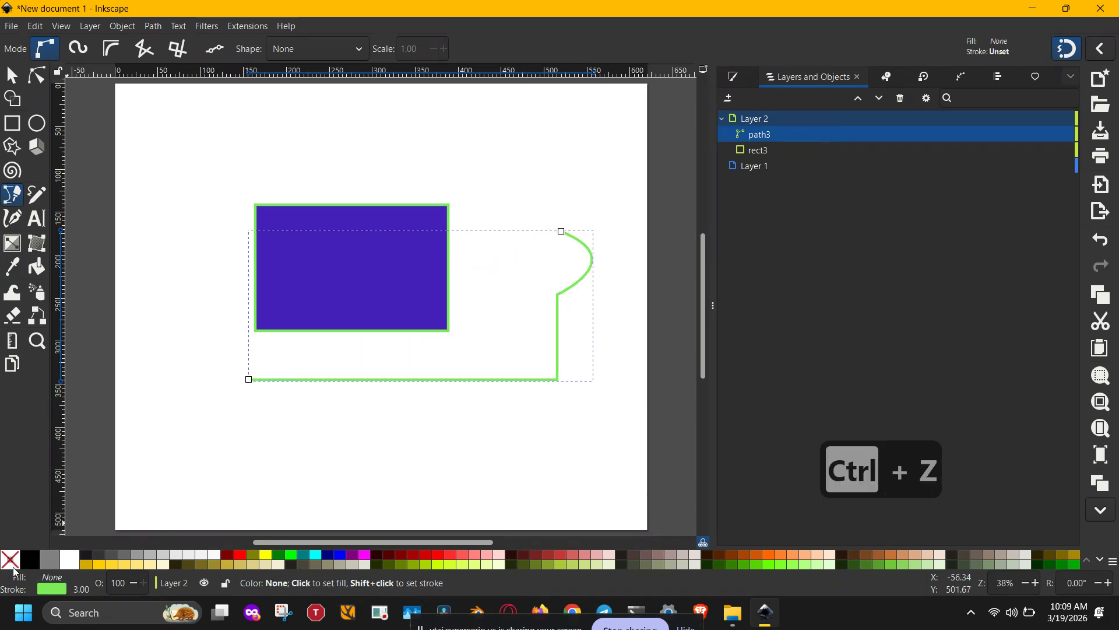
Draw a wavy freehand Pencil line across the page below the green path and give it an olive stroke
key("p")
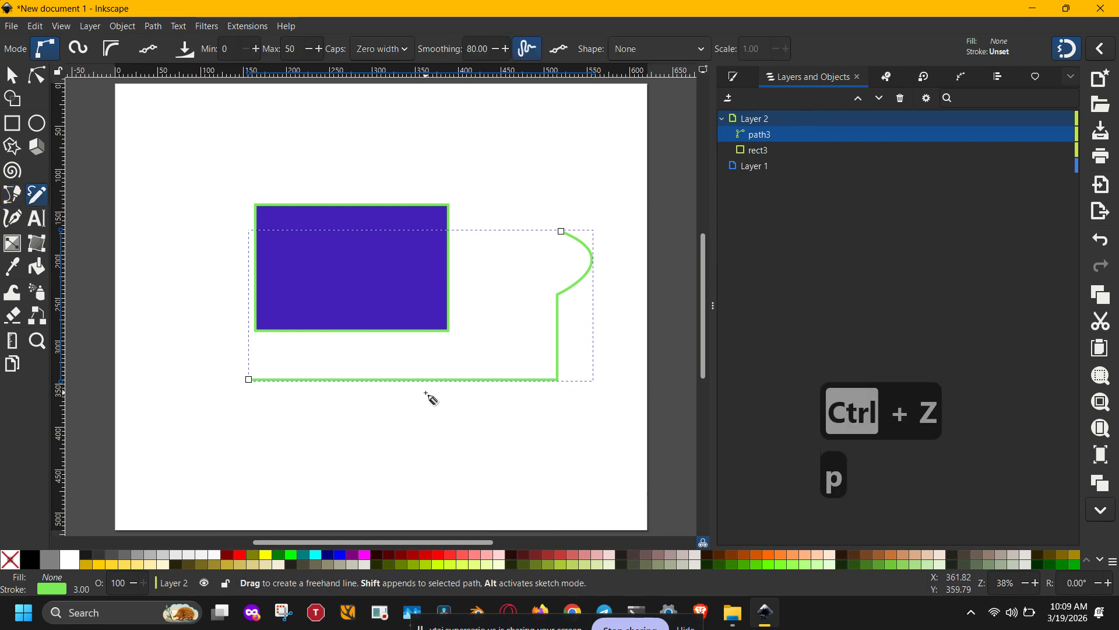
scroll(521, 350, "down", 4)
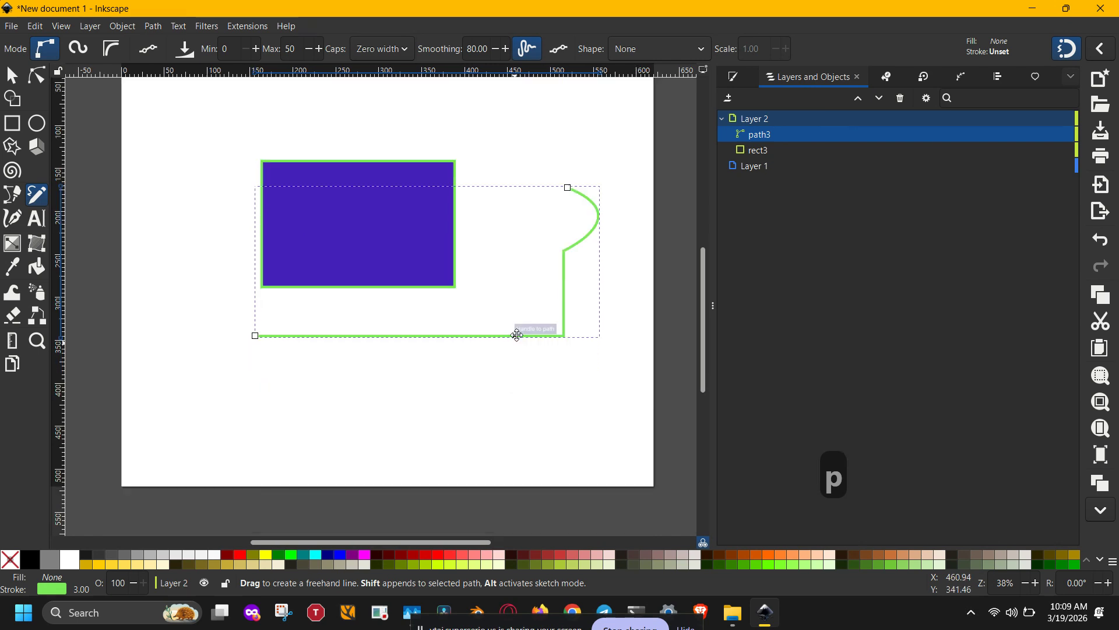
mouse_move(227, 388)
left_mouse_down()
mouse_move(362, 322)
mouse_move(388, 336)
mouse_move(351, 374)
mouse_move(355, 395)
mouse_move(460, 381)
mouse_move(588, 333)
left_mouse_up()
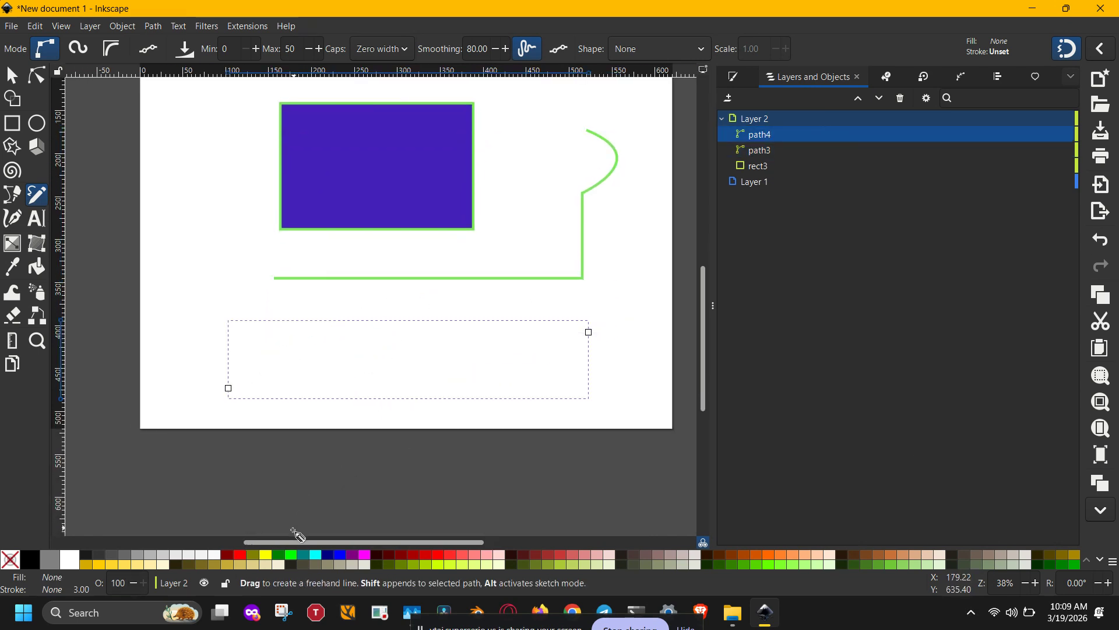
left_click(256, 555, "shift")
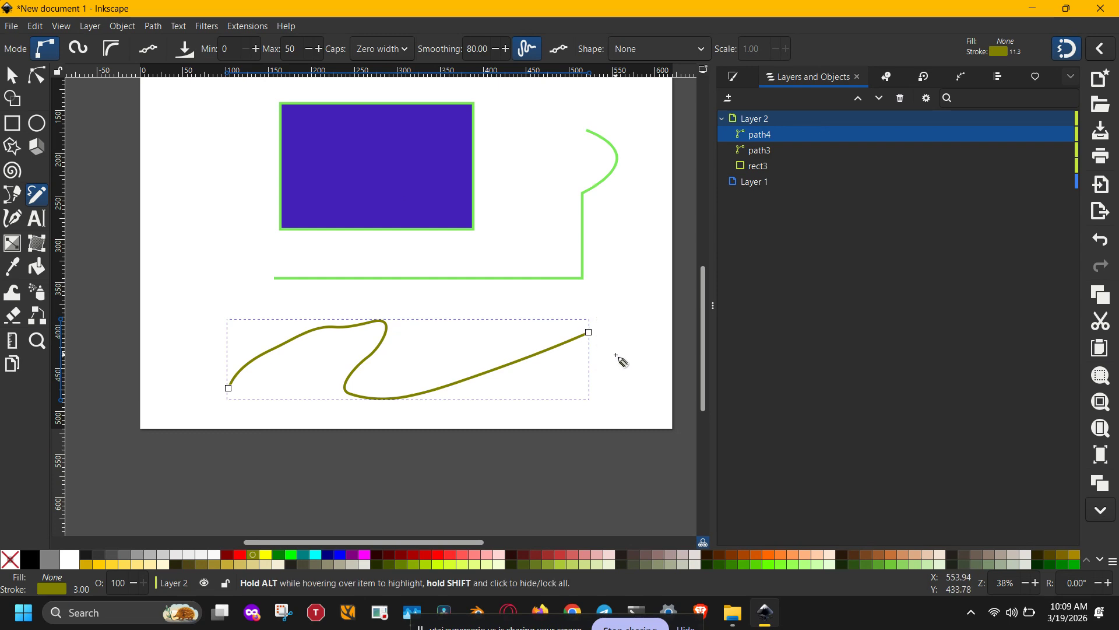
Move the wavy line's right end node up and outward to about X 580 mm, Y 350 mm with the Node tool
key("n")
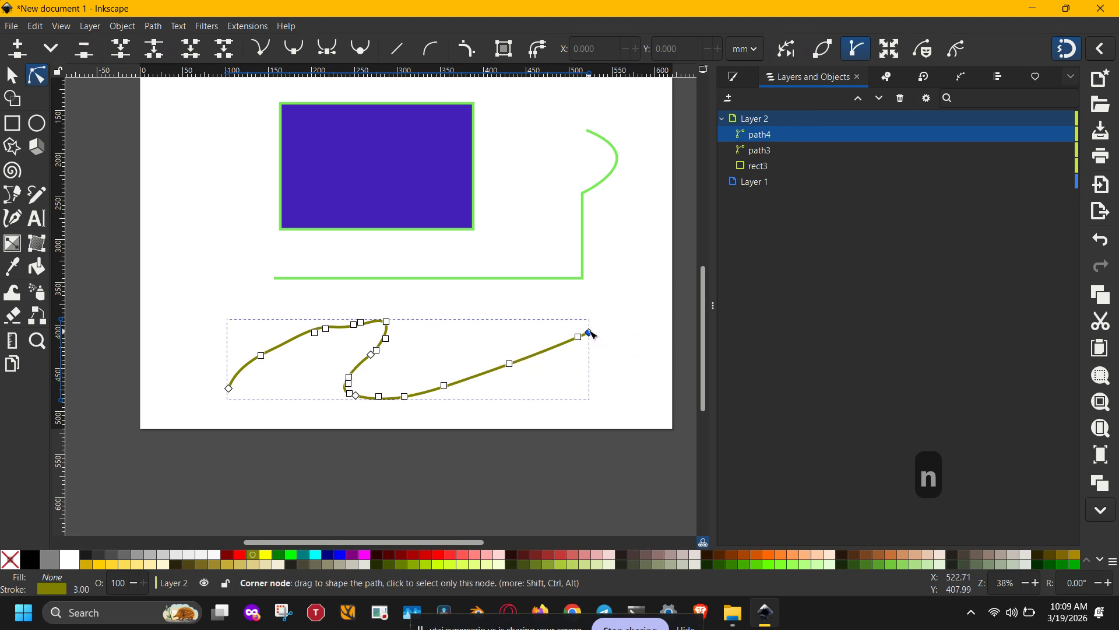
left_click_drag(589, 332, 640, 283)
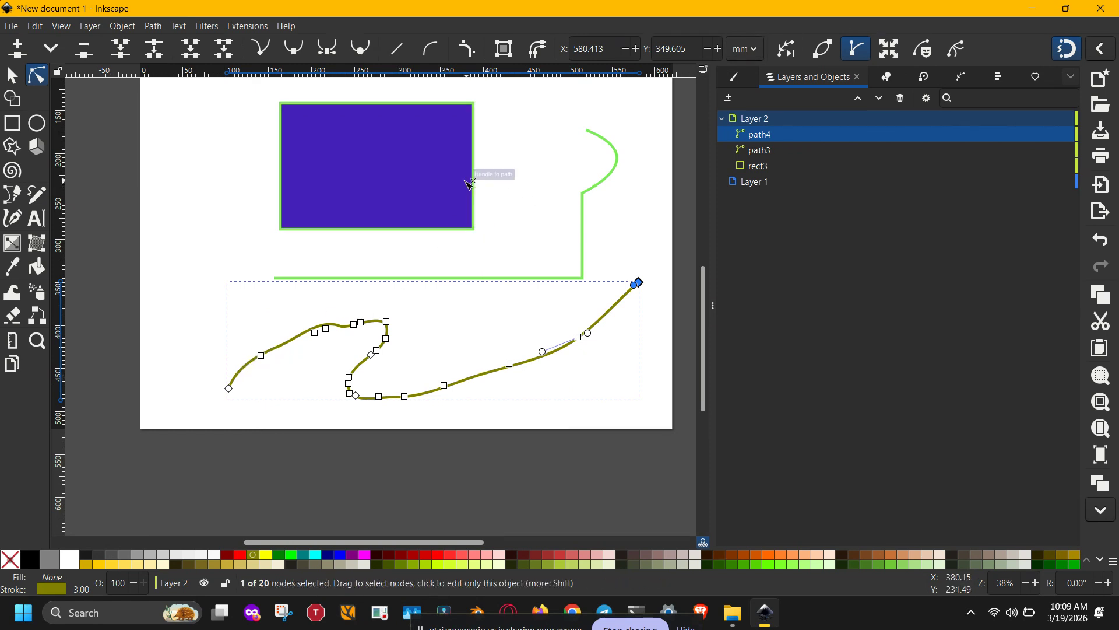
Convert the purple rectangle to a path and bend its right edge inward and its left edge outward
left_click(473, 175)
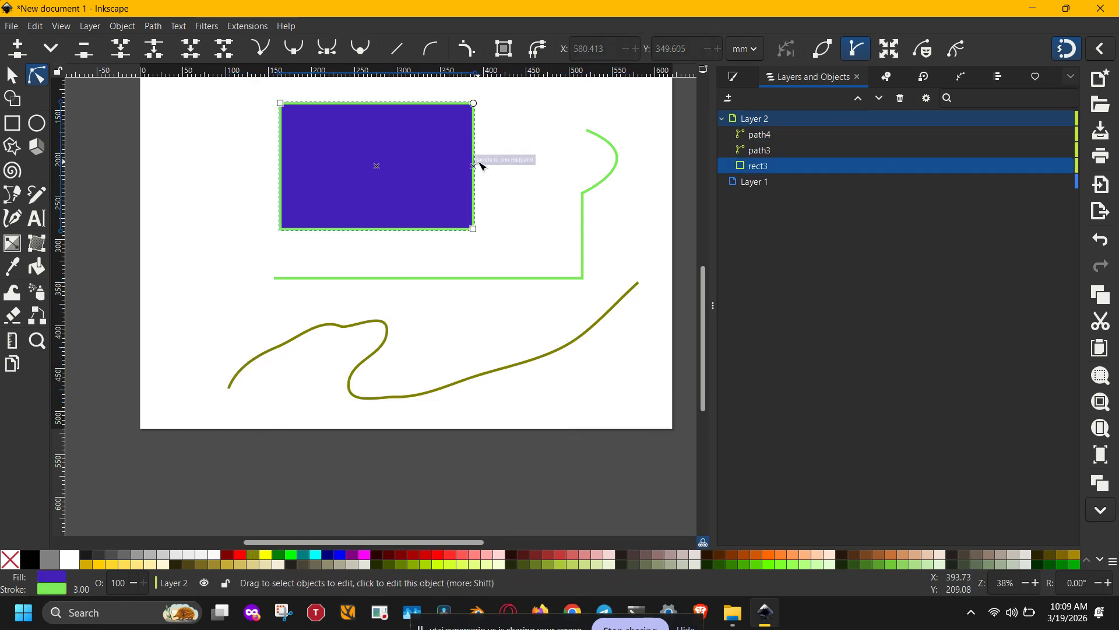
key("ctrl+shift+c")
left_click_drag(482, 168, 425, 166)
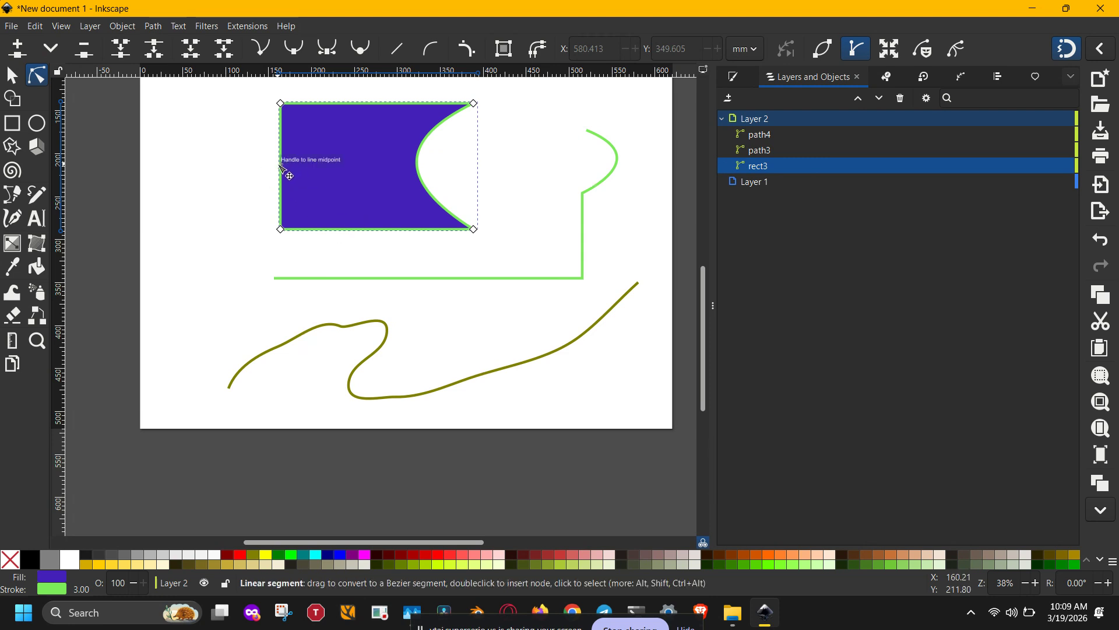
left_click_drag(281, 169, 223, 164)
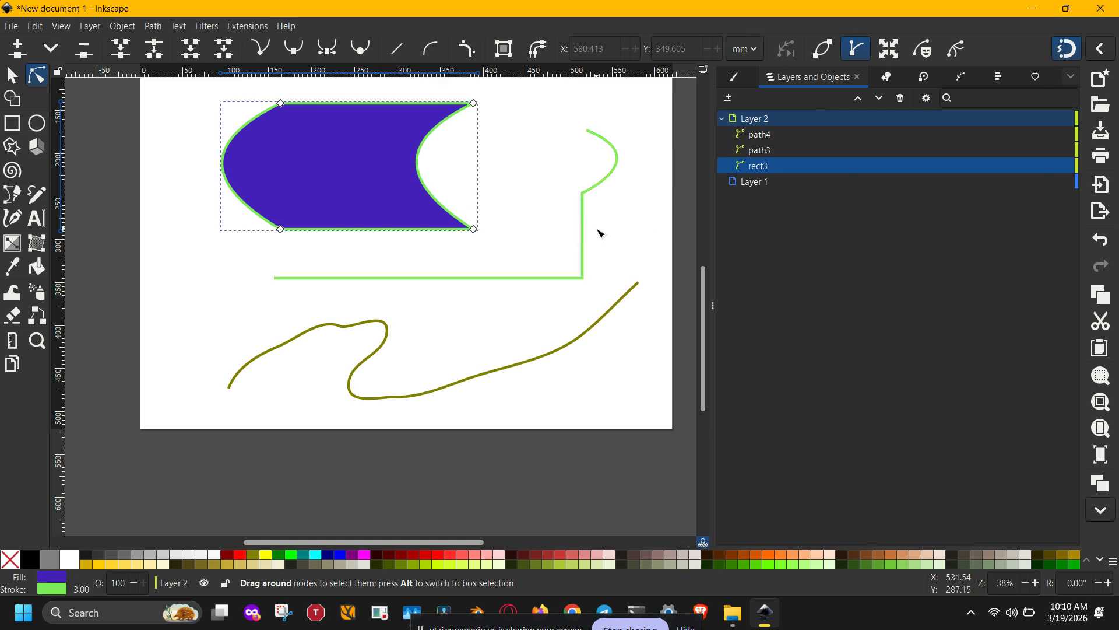
Bend the green path's straight vertical segment inward to the left with the Node tool, forming a curve above its lower corner
left_click(597, 231)
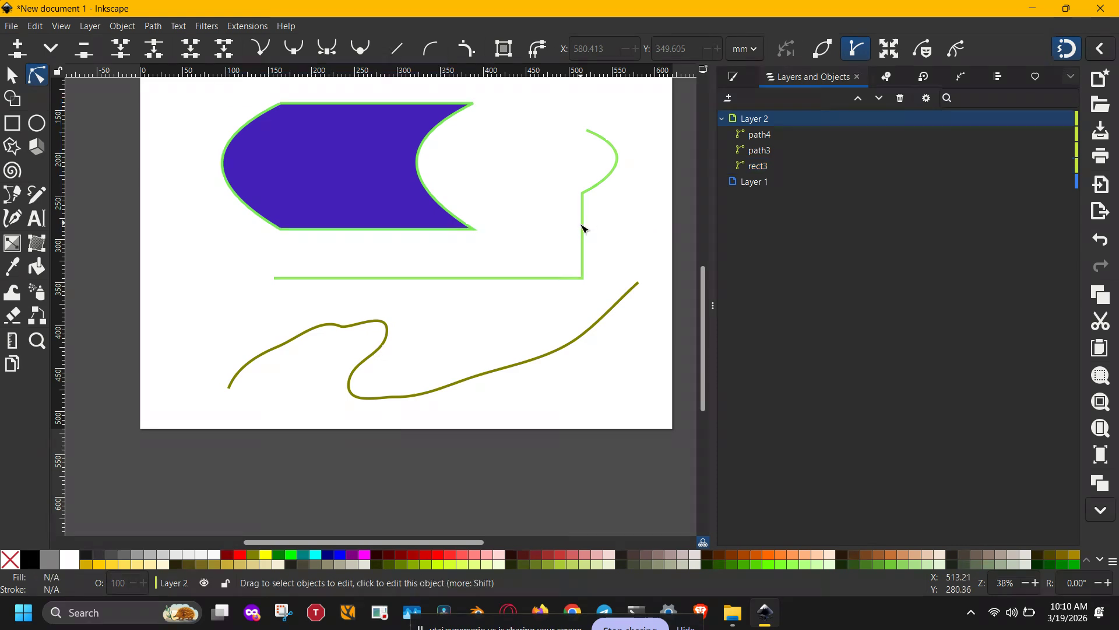
left_click(582, 232)
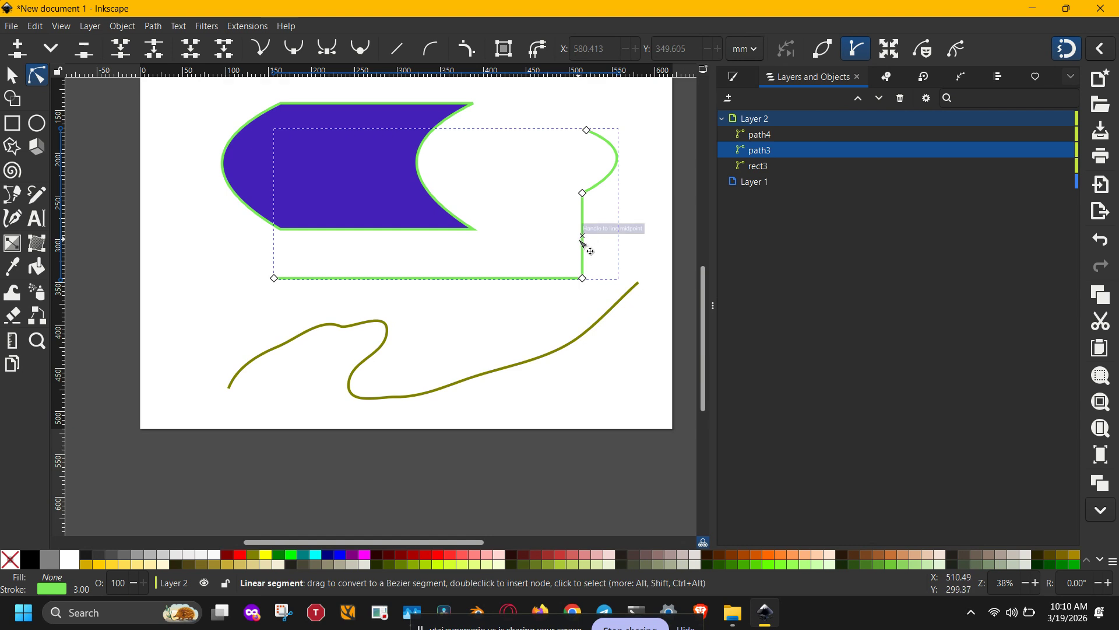
left_click_drag(586, 236, 540, 244)
left_click(629, 199)
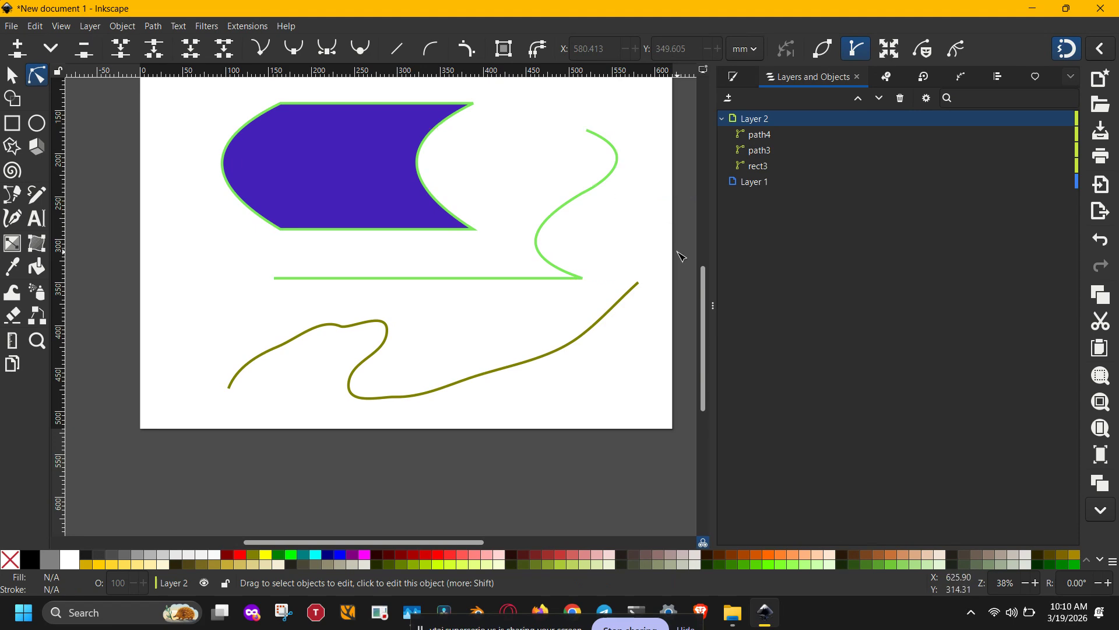
Draw a circle about 124 mm across, overlapping the upper-left corner of the purple shape
scroll(635, 233, "up", 5)
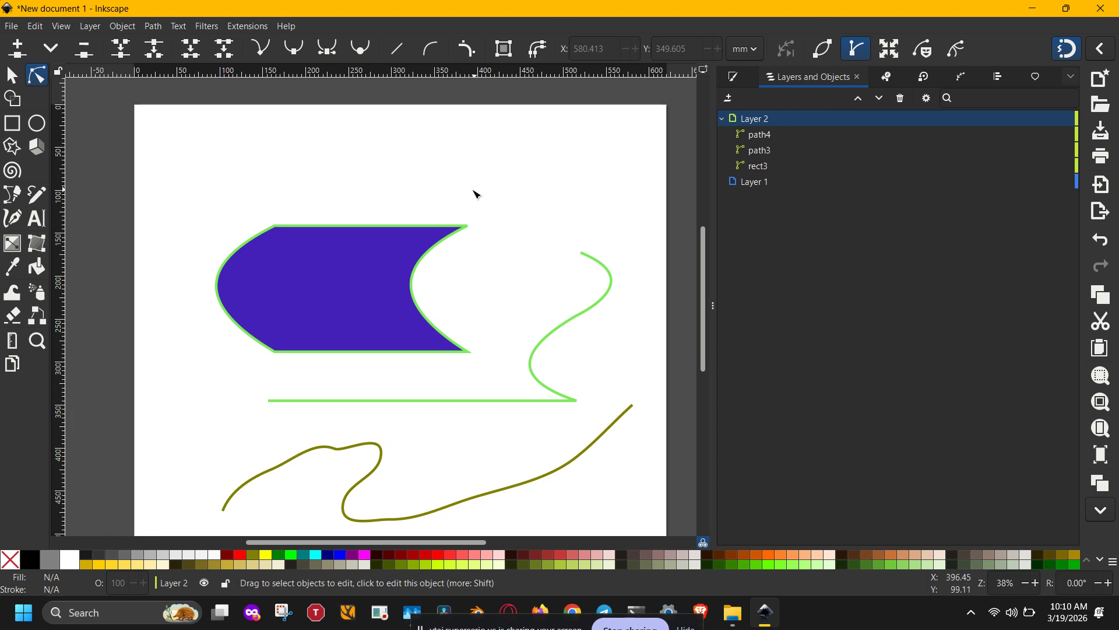
key("e")
left_click_drag(208, 172, 346, 302)
left_click_drag(316, 282, 314, 280)
Combine the circle and the purple shape with Union, and undo the union
key("s")
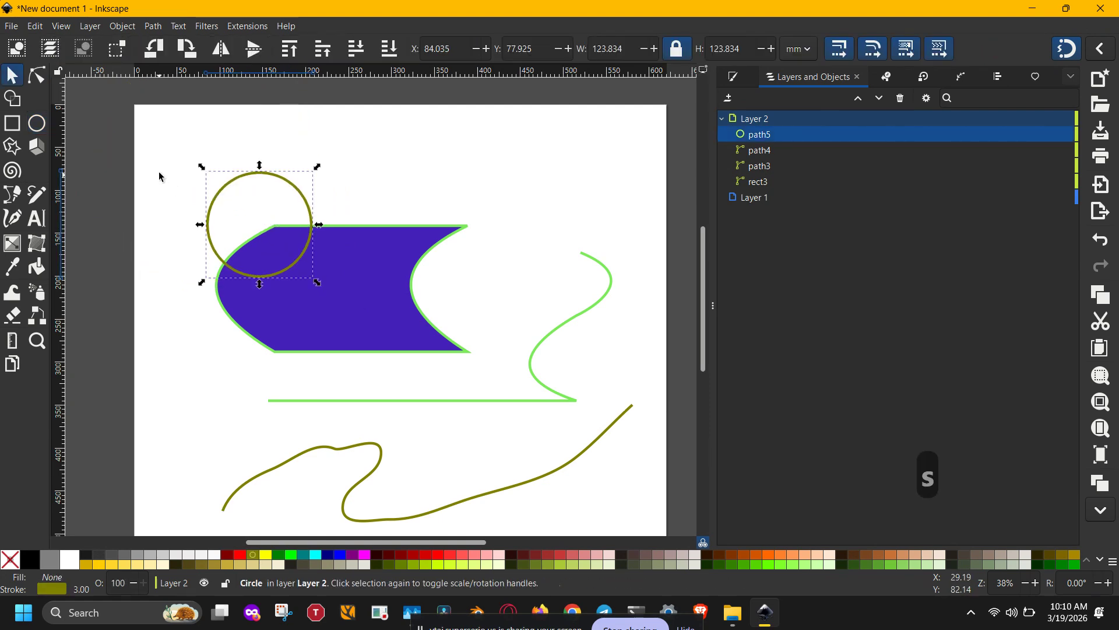
left_click_drag(159, 140, 535, 384)
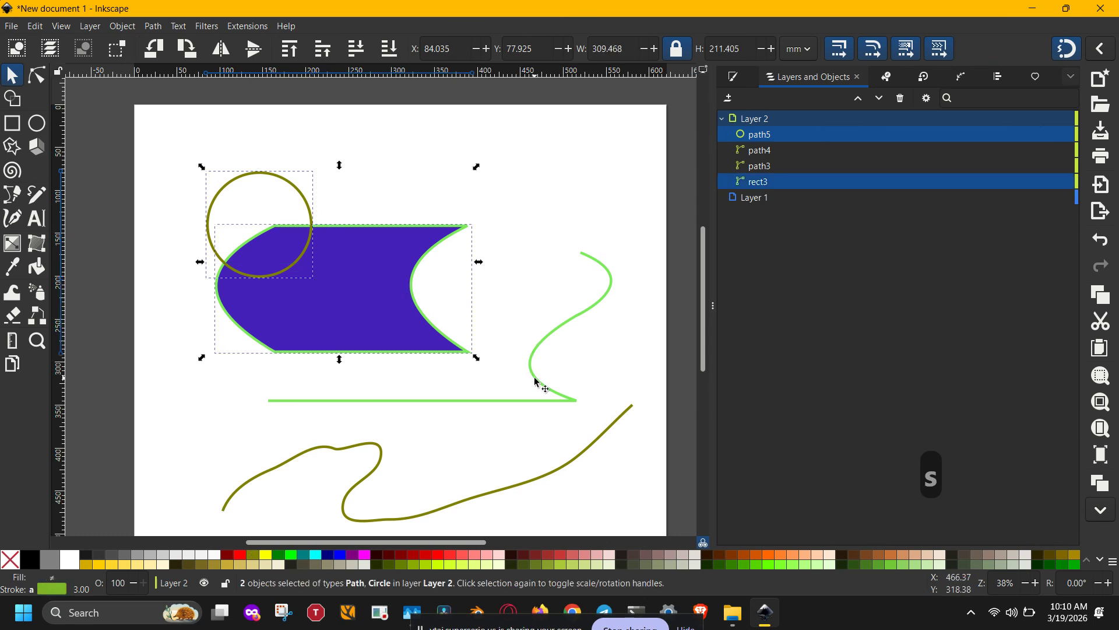
key("ctrl+plus")
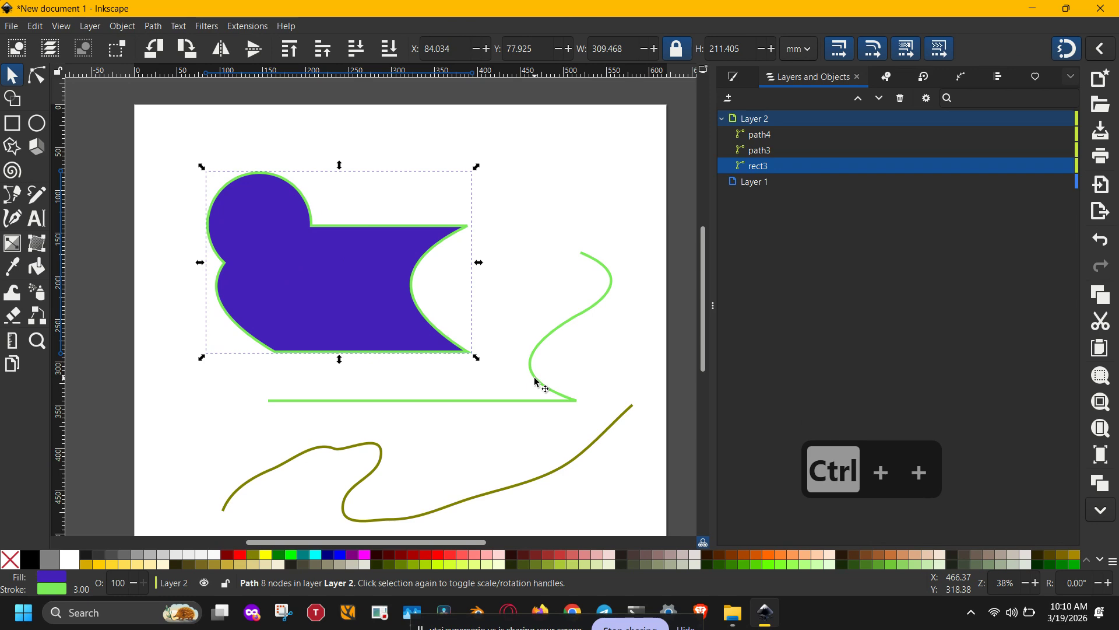
key("ctrl+z")
Cut the circle out of the purple shape with Difference, and undo the cut
key("ctrl+minus")
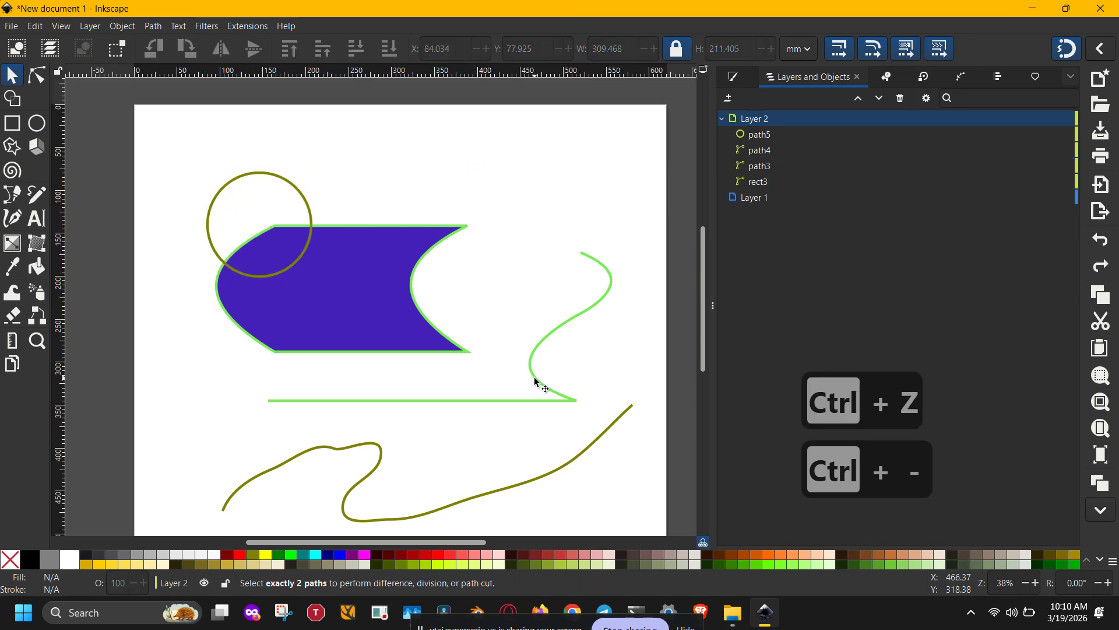
left_click_drag(199, 142, 516, 387)
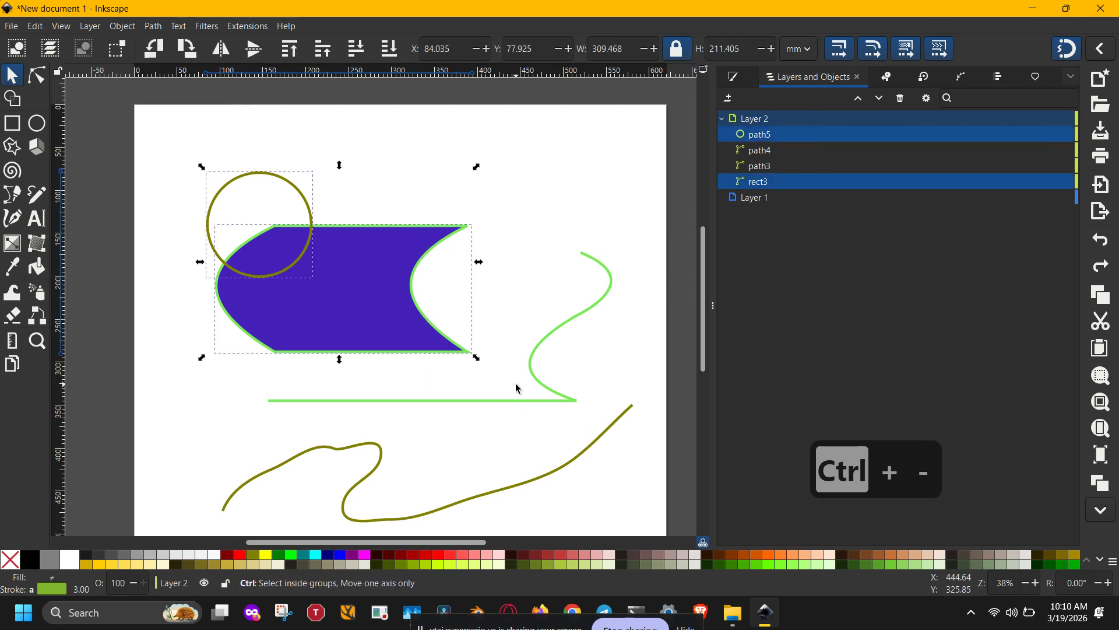
key("ctrl+minus")
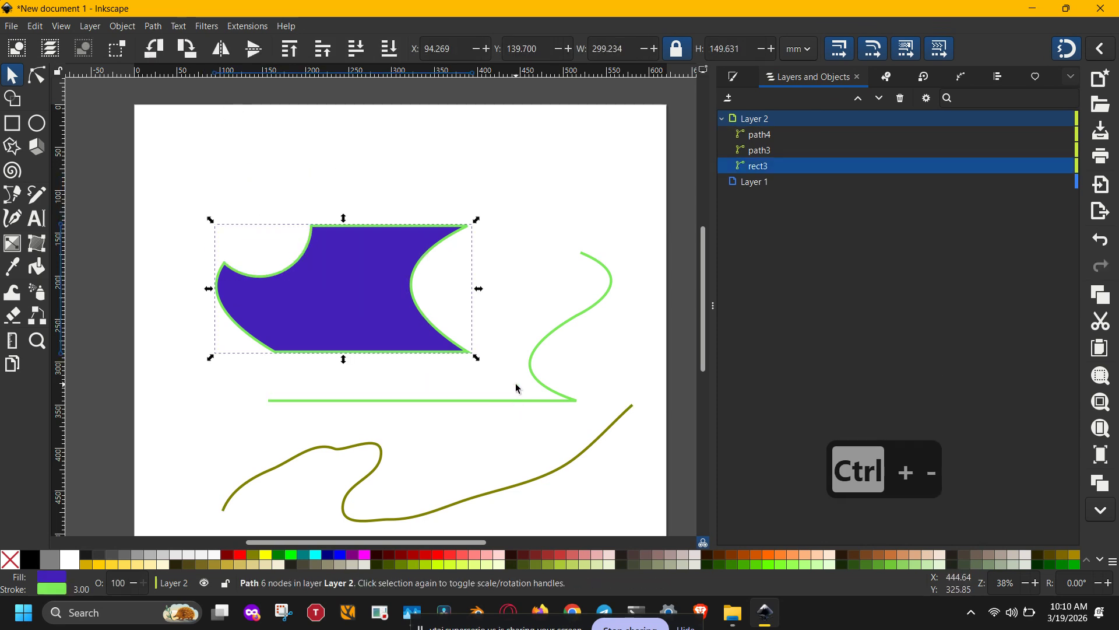
left_click(457, 156)
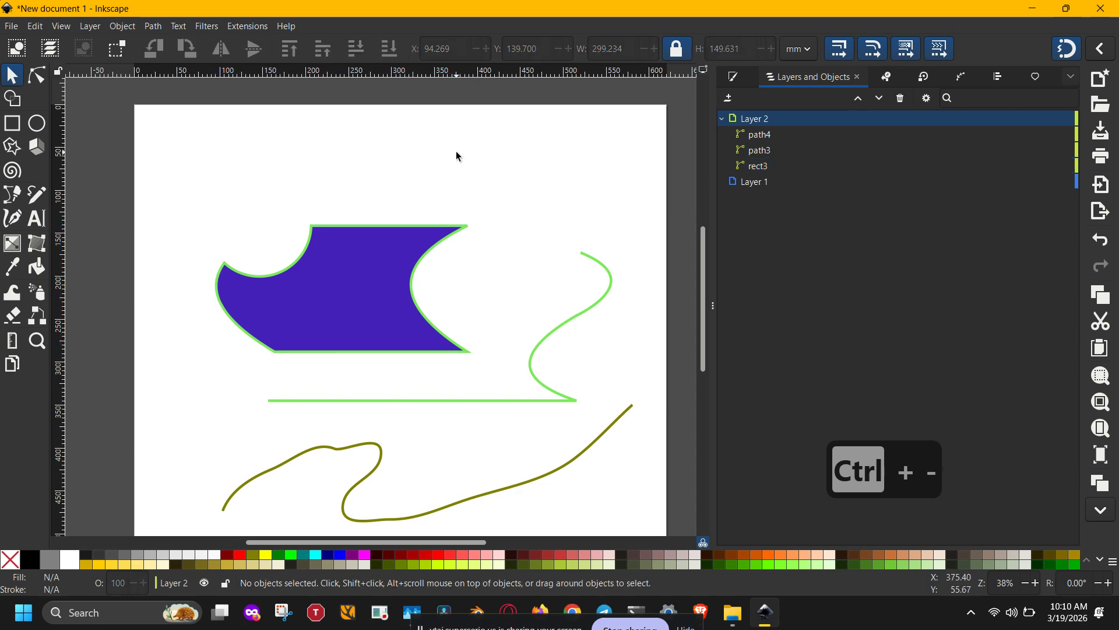
key("ctrl+z")
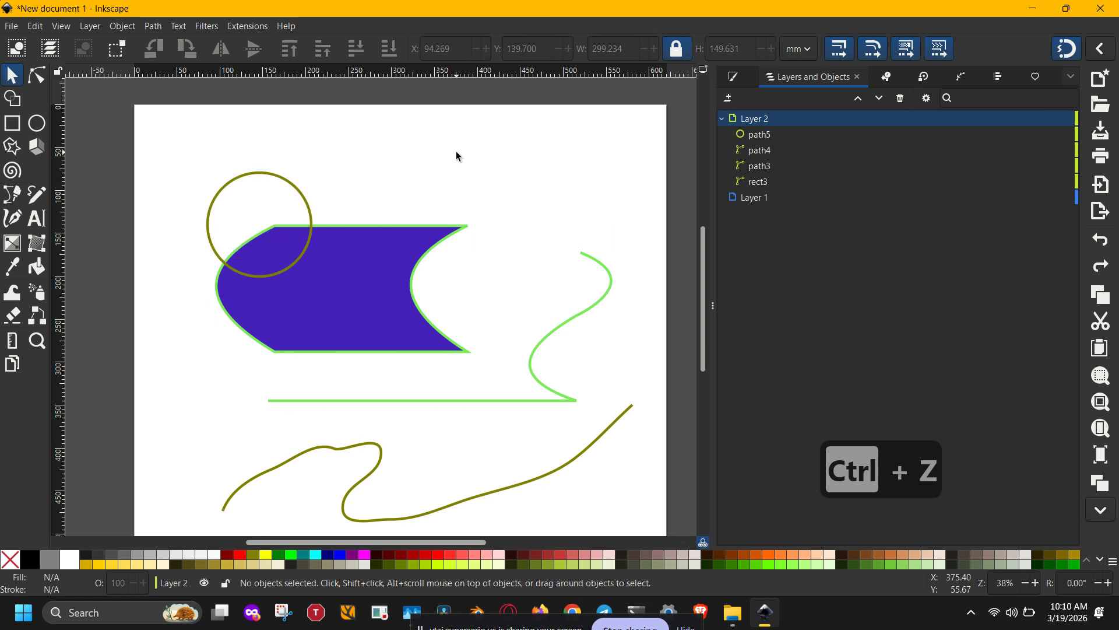
Draw an open Pen path above and right of the purple shape, with a long near-horizontal segment and a short downward end, and show Path Effects
key("b")
left_click(404, 173)
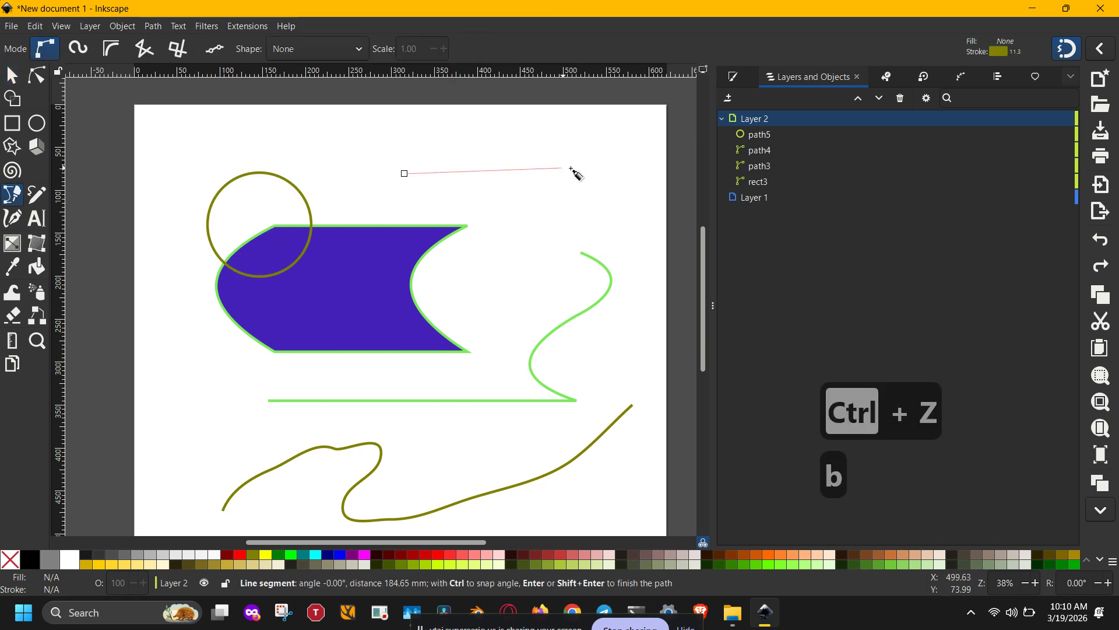
left_click_drag(608, 173, 610, 166)
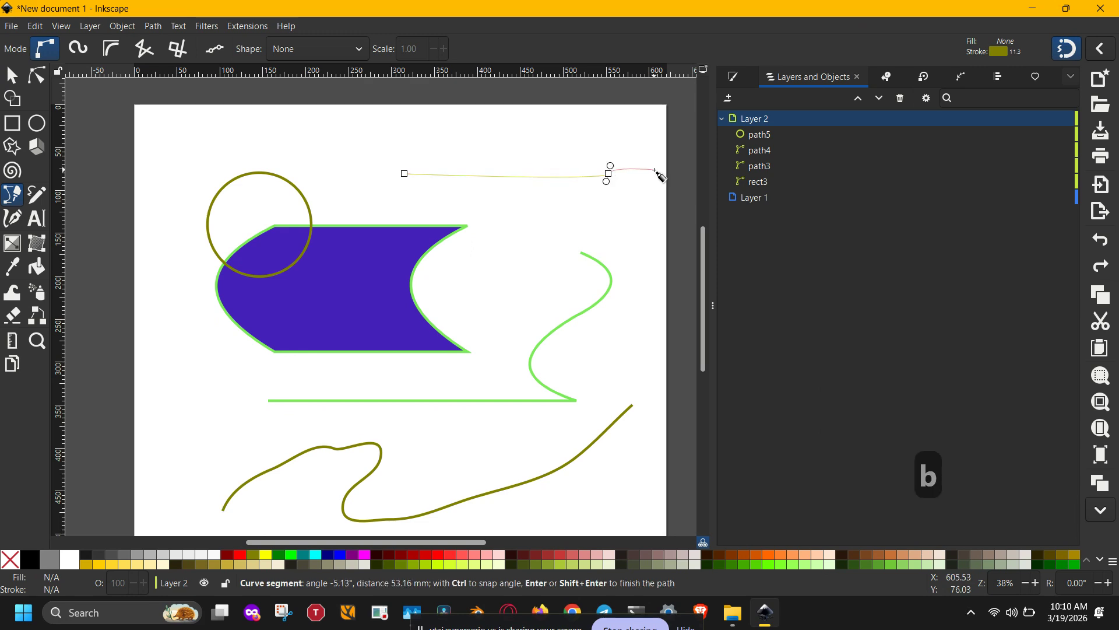
key("ctrl+shift+7")
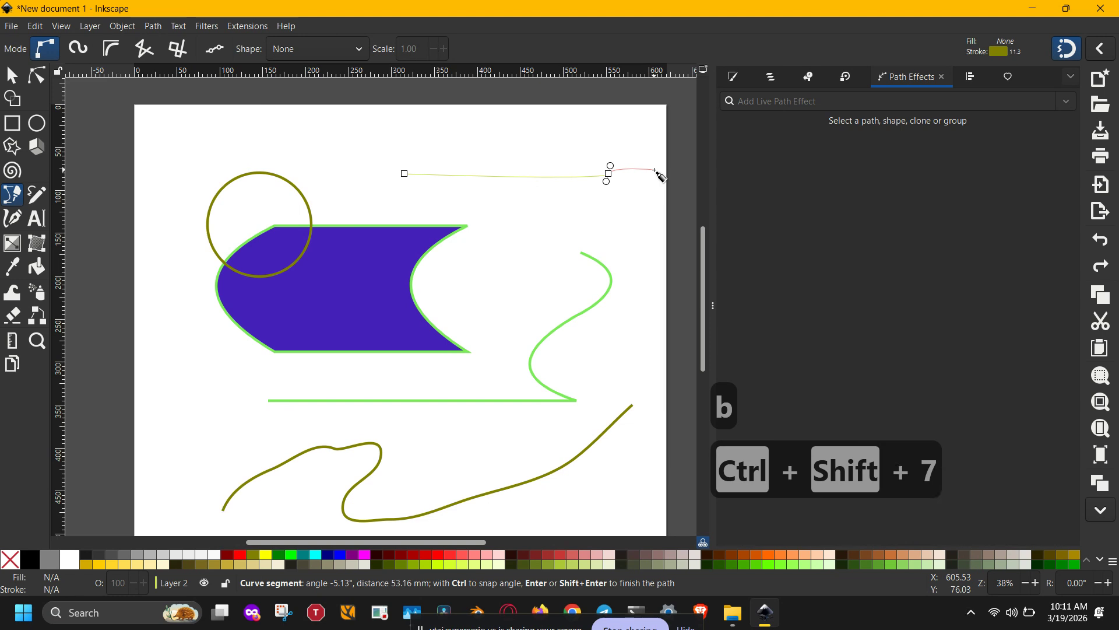
key("Return")
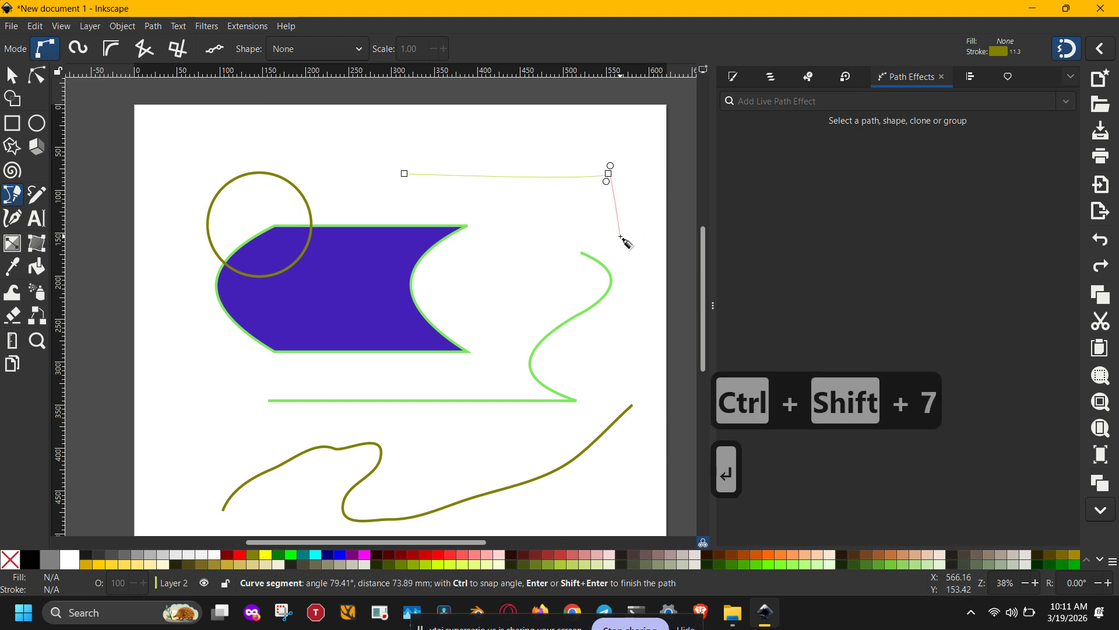
key("Escape")
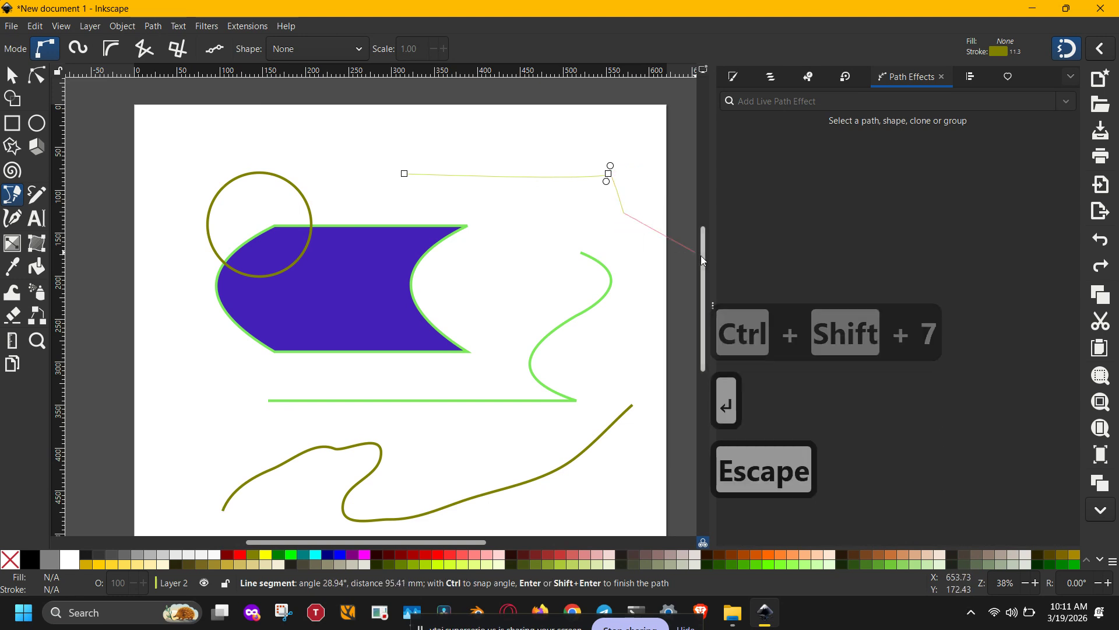
key("Return")
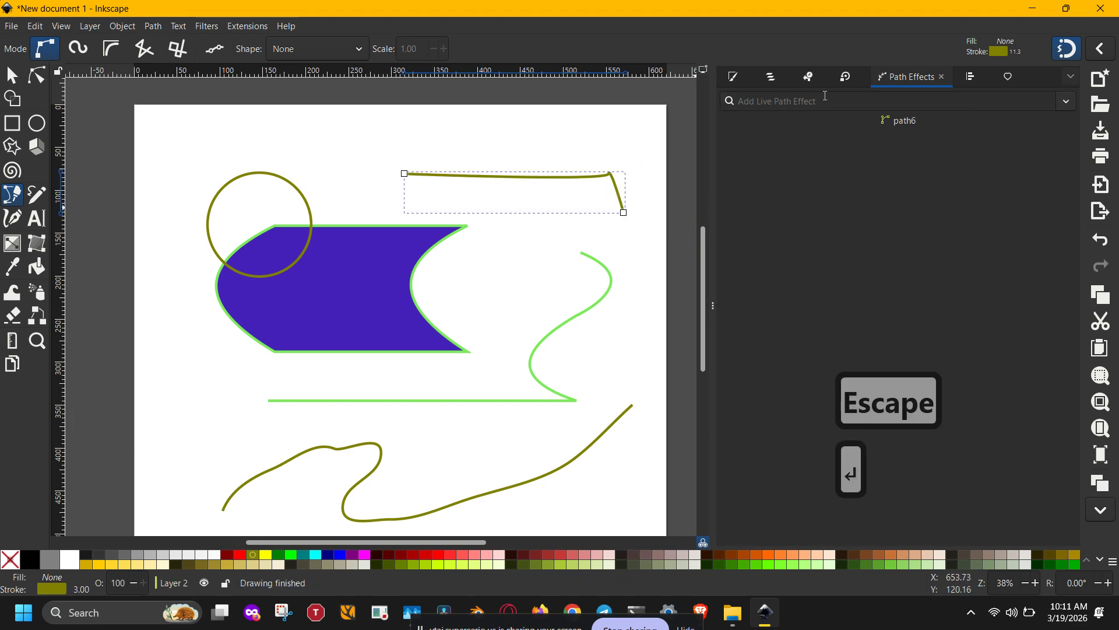
Apply the Roughen path effect to the new olive path and set its global randomize to 10.00
left_click(826, 101)
type("roughen")
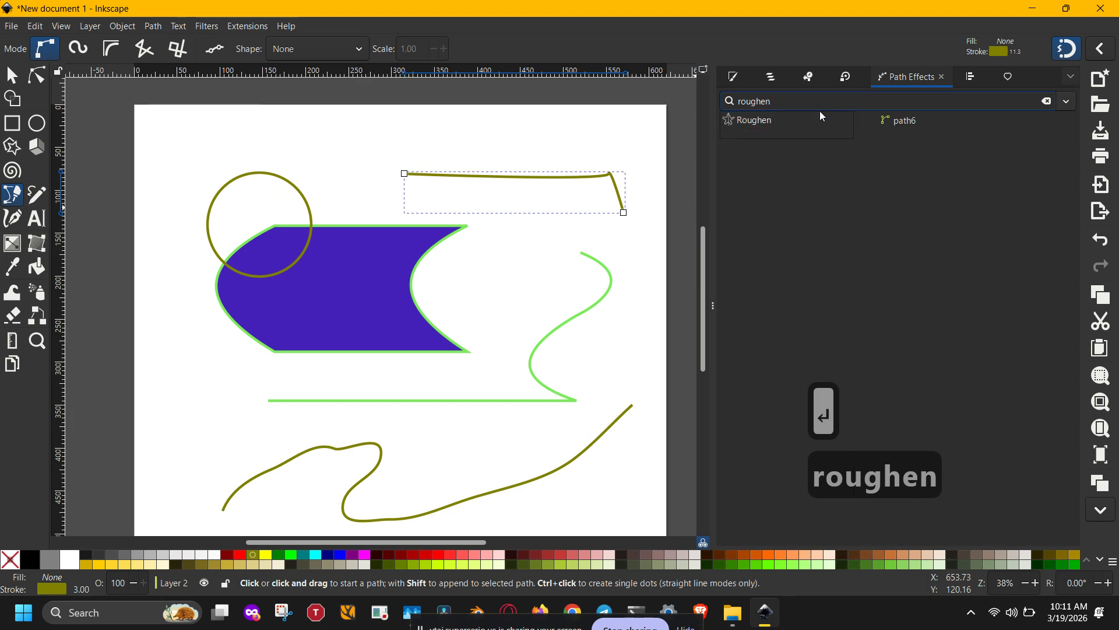
key("Return")
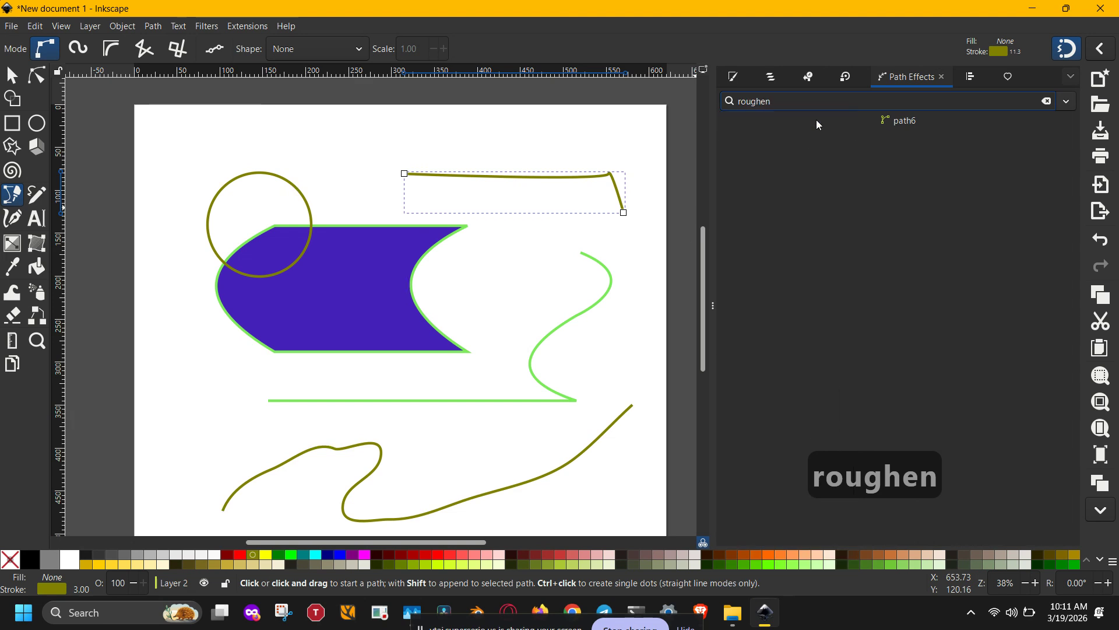
left_click(822, 165)
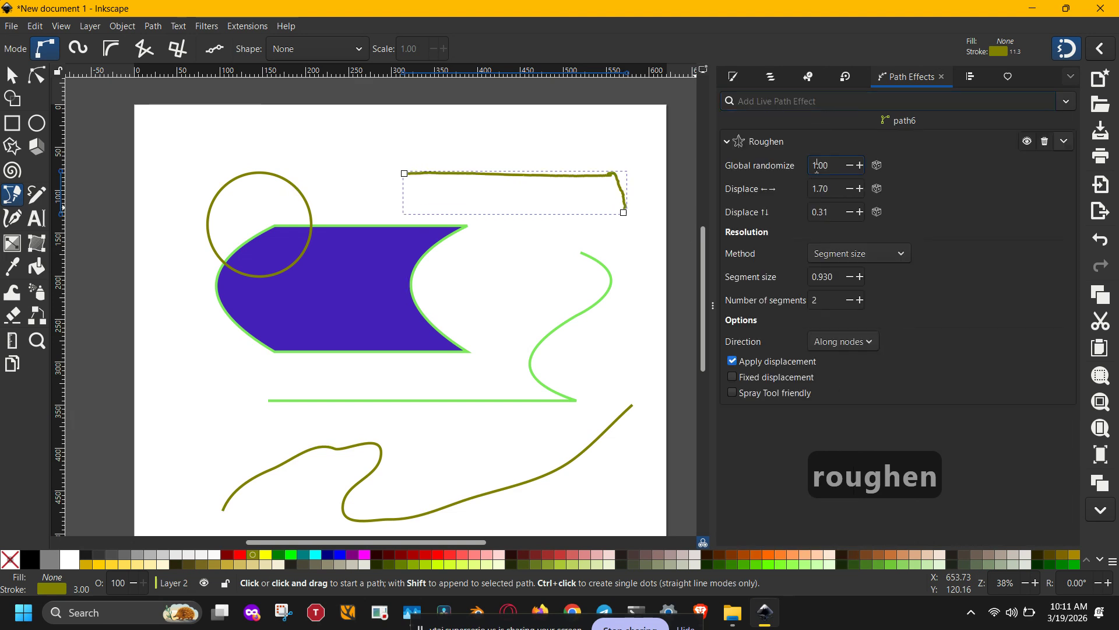
type("0")
key("Return")
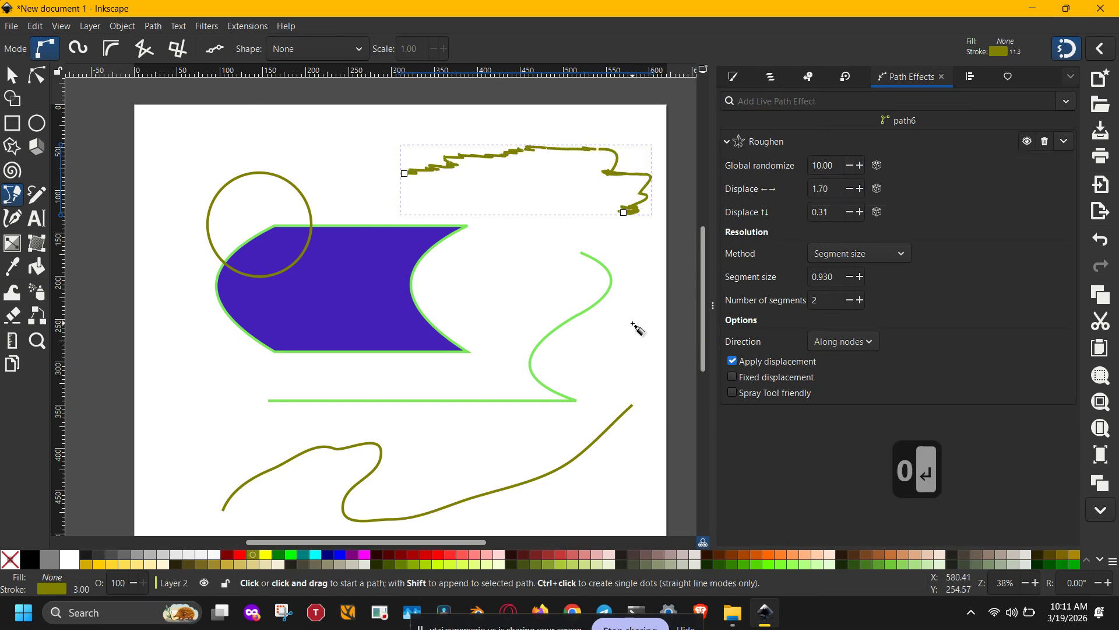
Select the olive circle and enlarge it proportionally to about 226 mm across, keeping its upper-left corner in place
key("s")
left_click(371, 320)
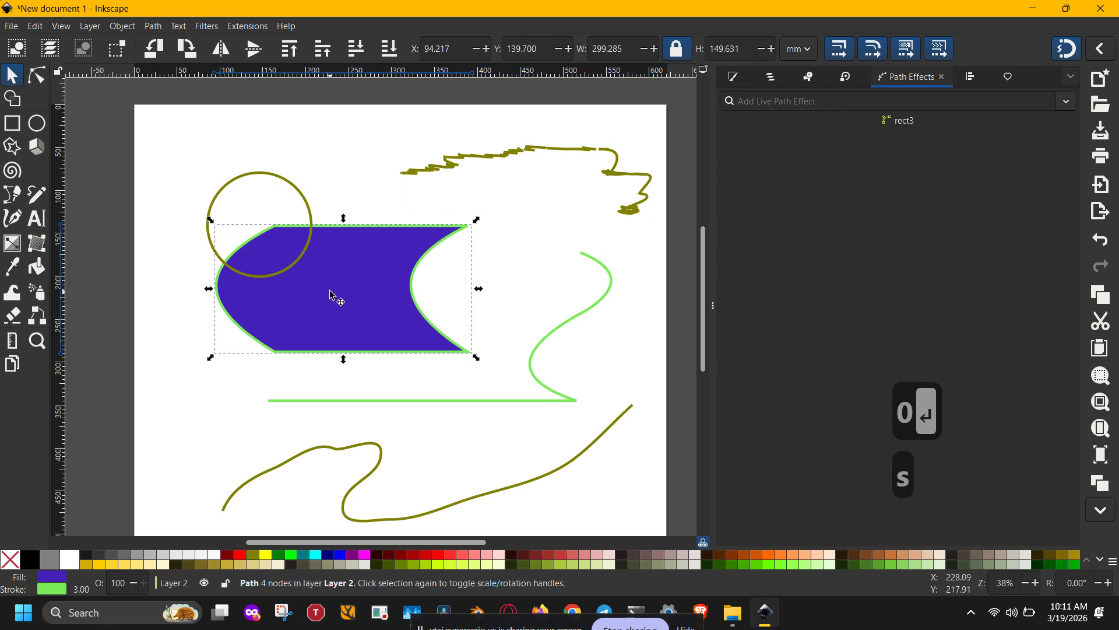
left_click_drag(162, 140, 207, 161)
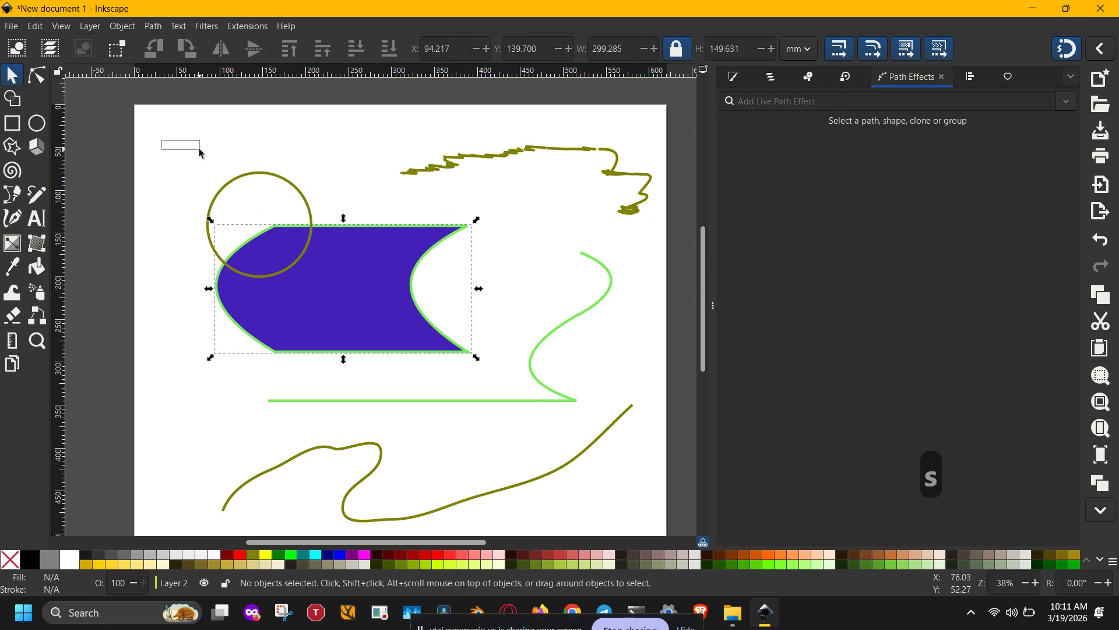
left_click(248, 179)
left_click_drag(316, 281, 415, 390)
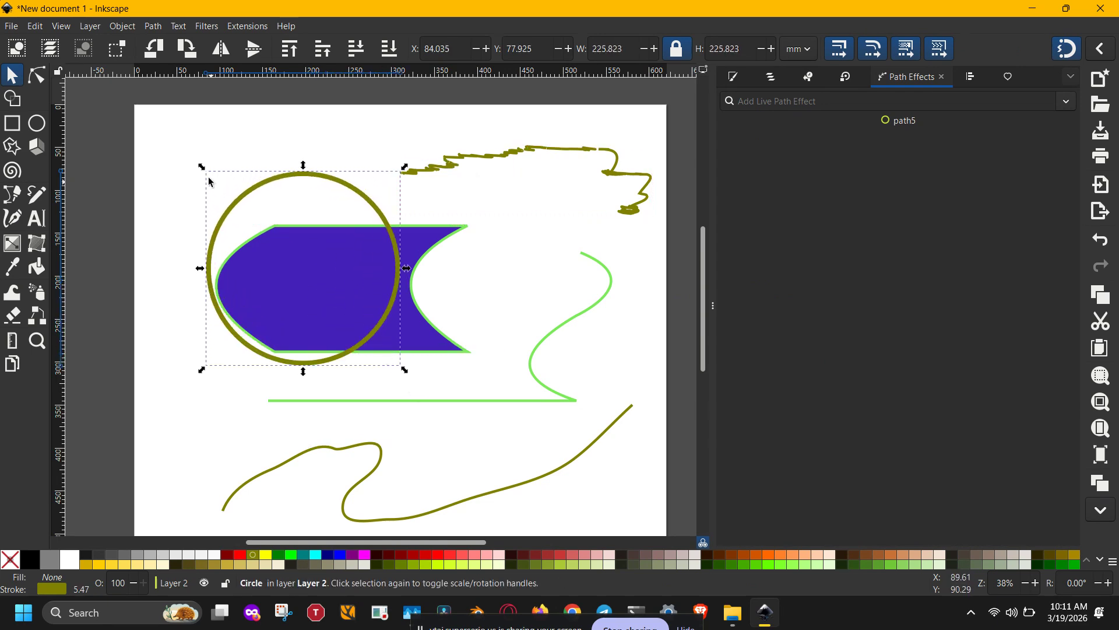
Clip the purple shape with the enlarged circle, and release the clip
left_click_drag(179, 146, 511, 388)
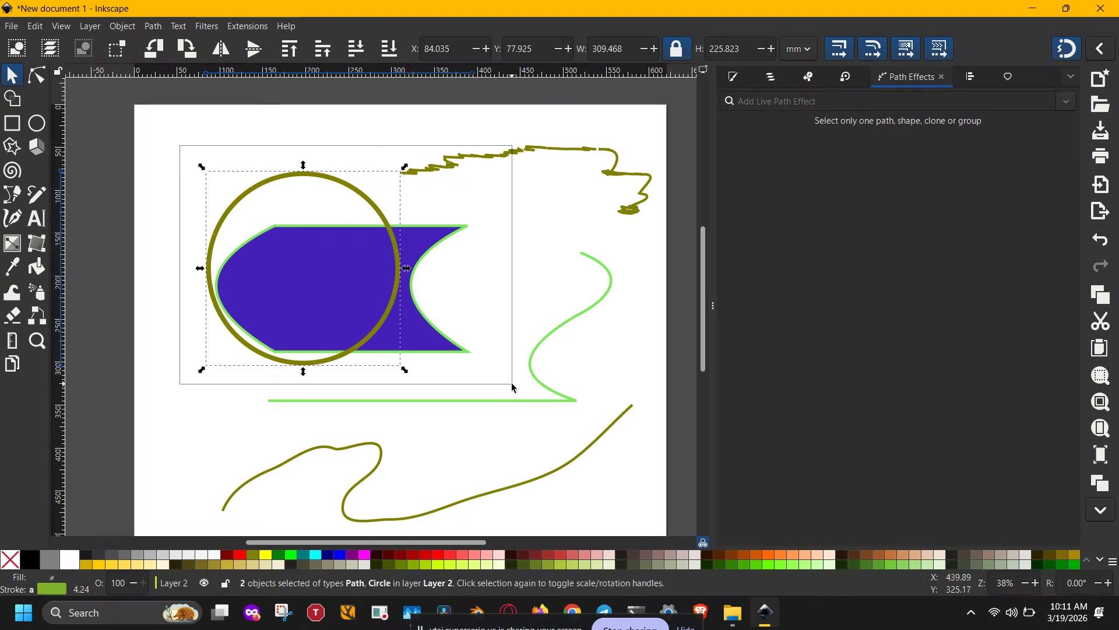
key("ctrl+m")
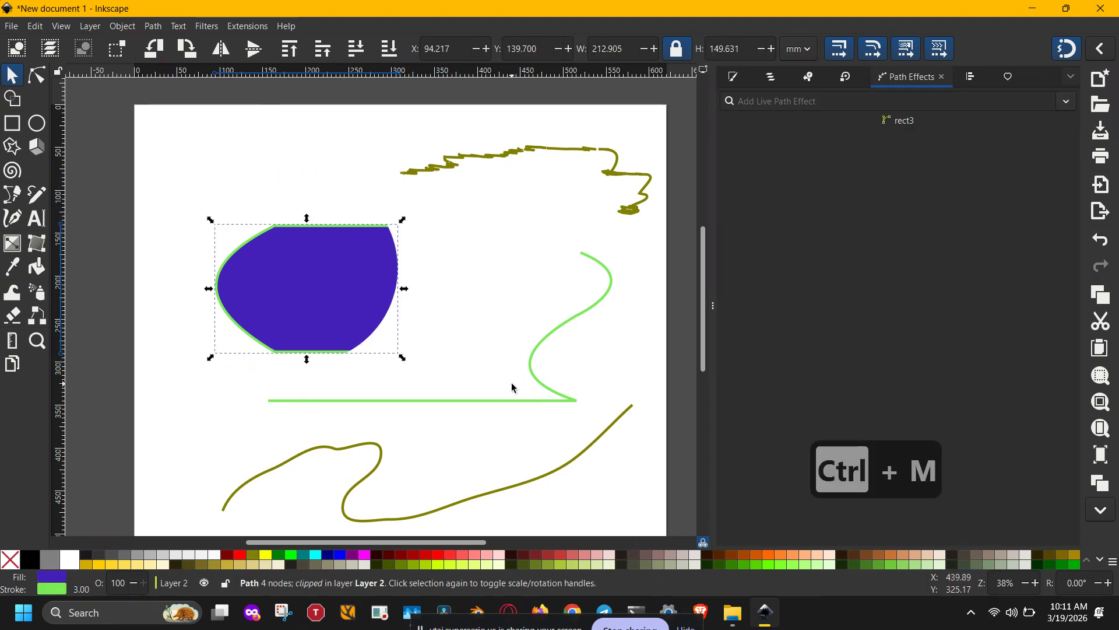
key("alt+m")
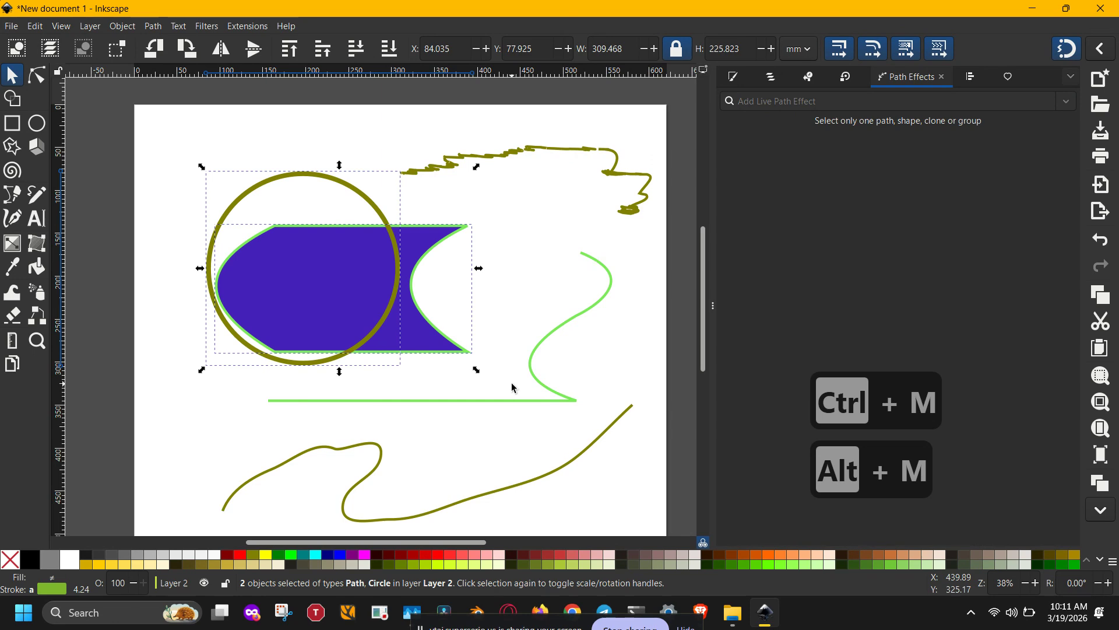
left_click(541, 278)
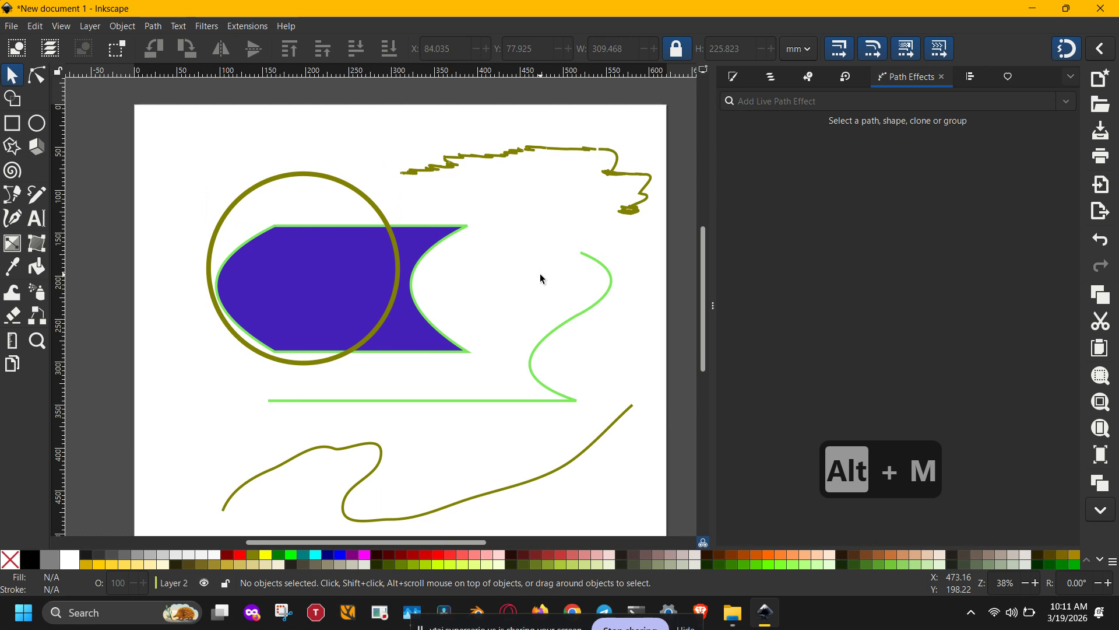
Delete all objects on the page, and undo the deletion
scroll(541, 278, "right", 5)
scroll(541, 278, "down", 1)
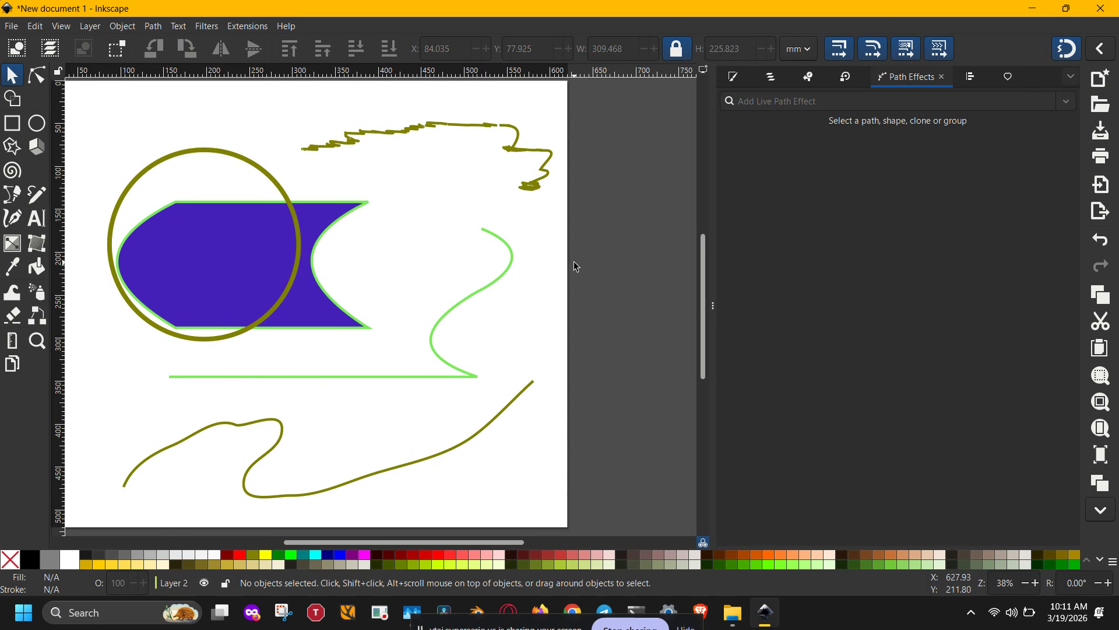
key("ctrl+a")
key("BackSpace")
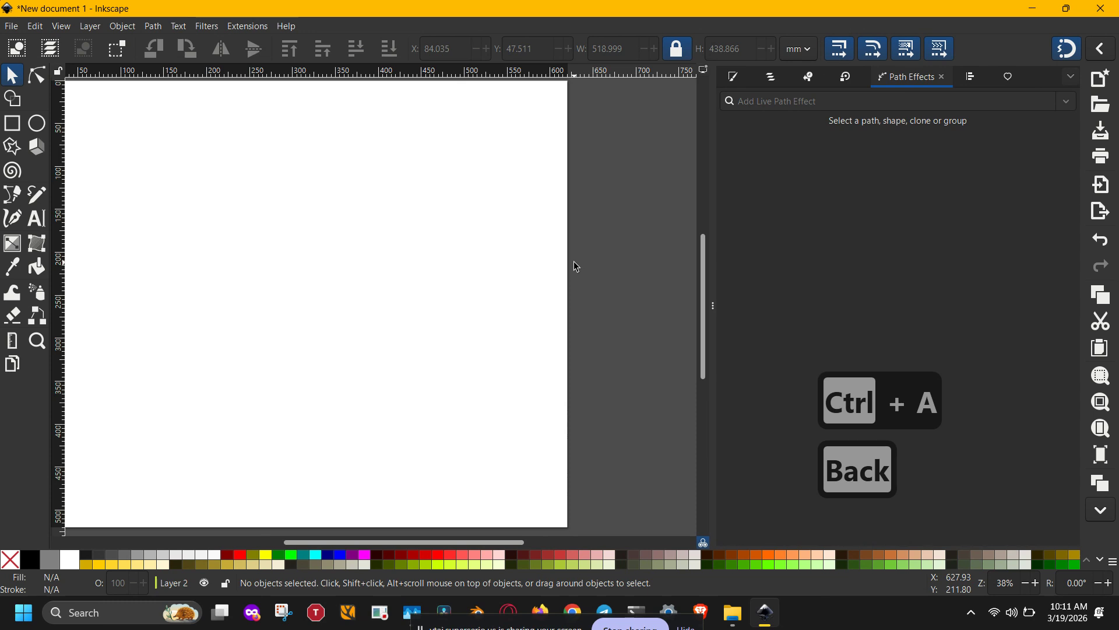
key("ctrl+z")
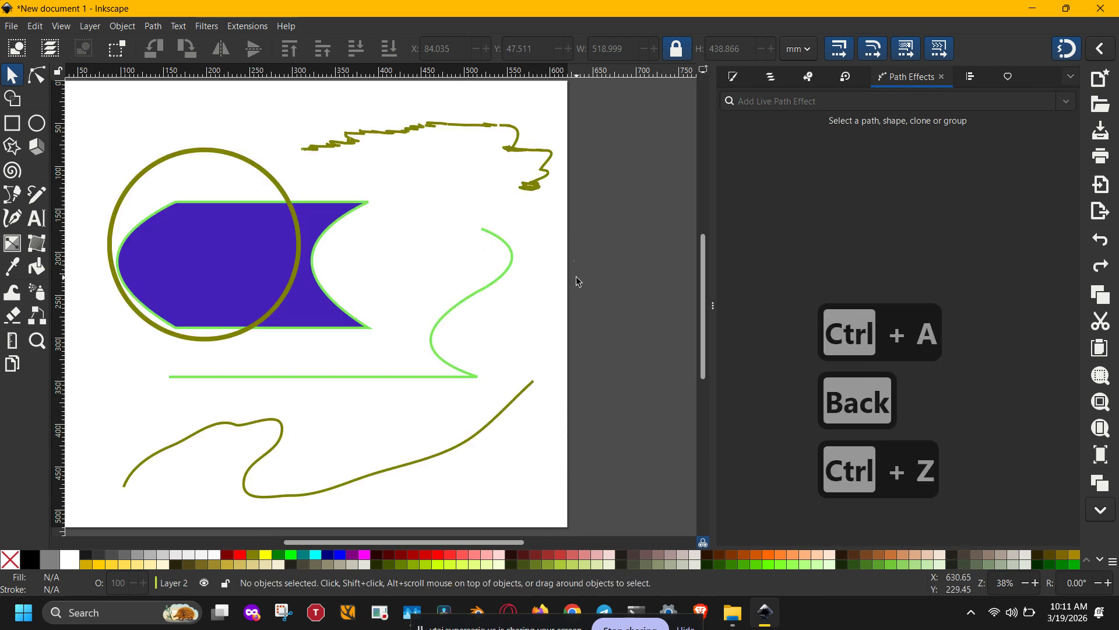
Open the document properties and view the available units for the page format, keeping mm
key("ctrl+shift+d")
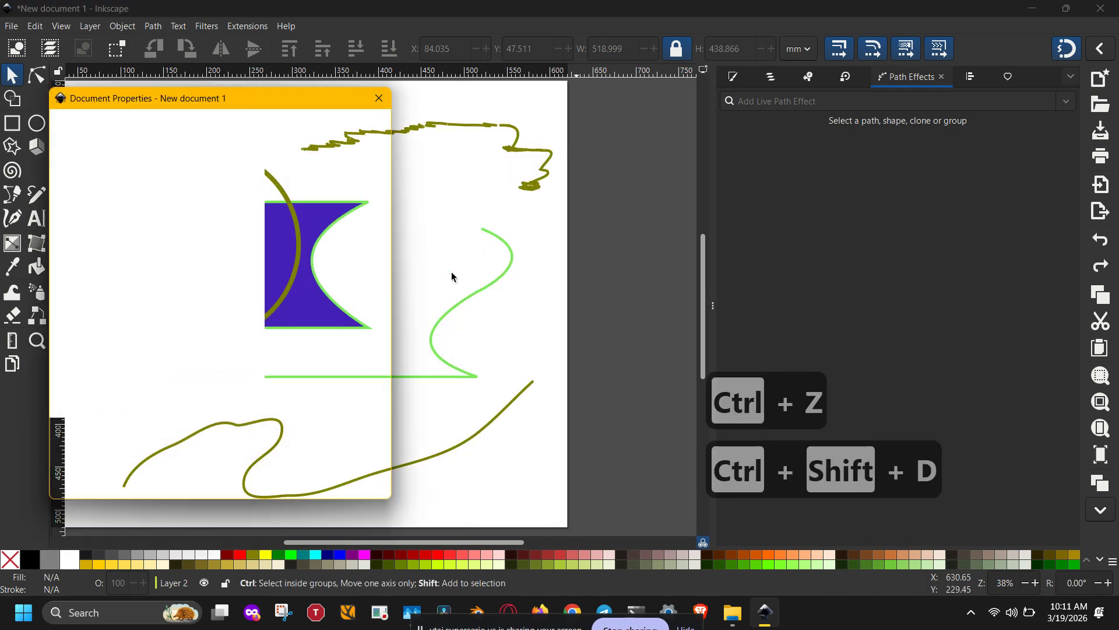
left_click(185, 179)
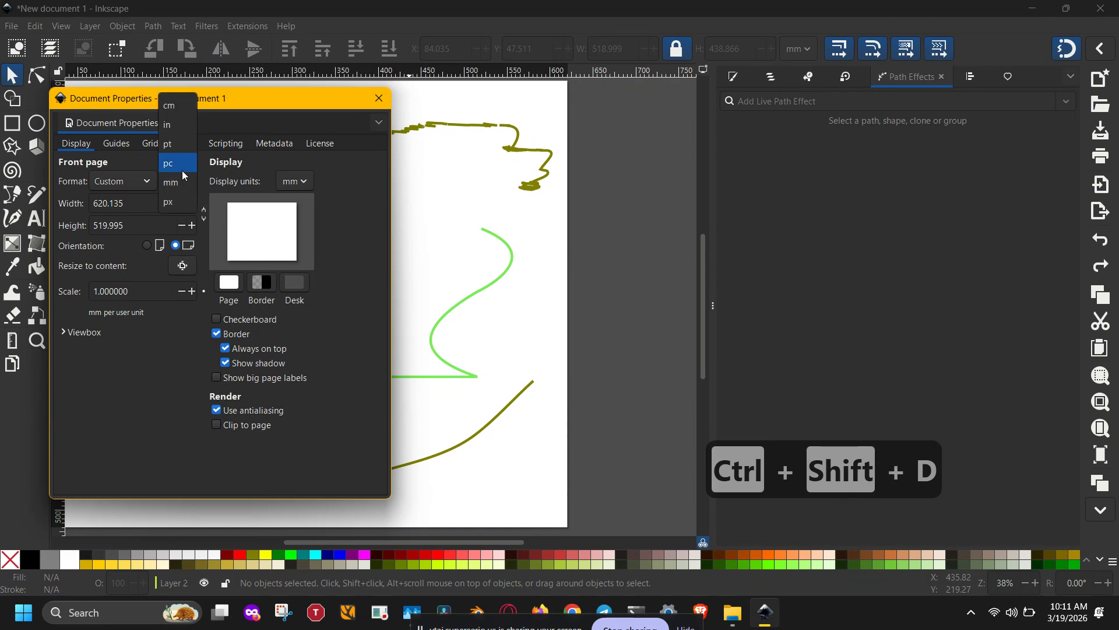
left_click(249, 174)
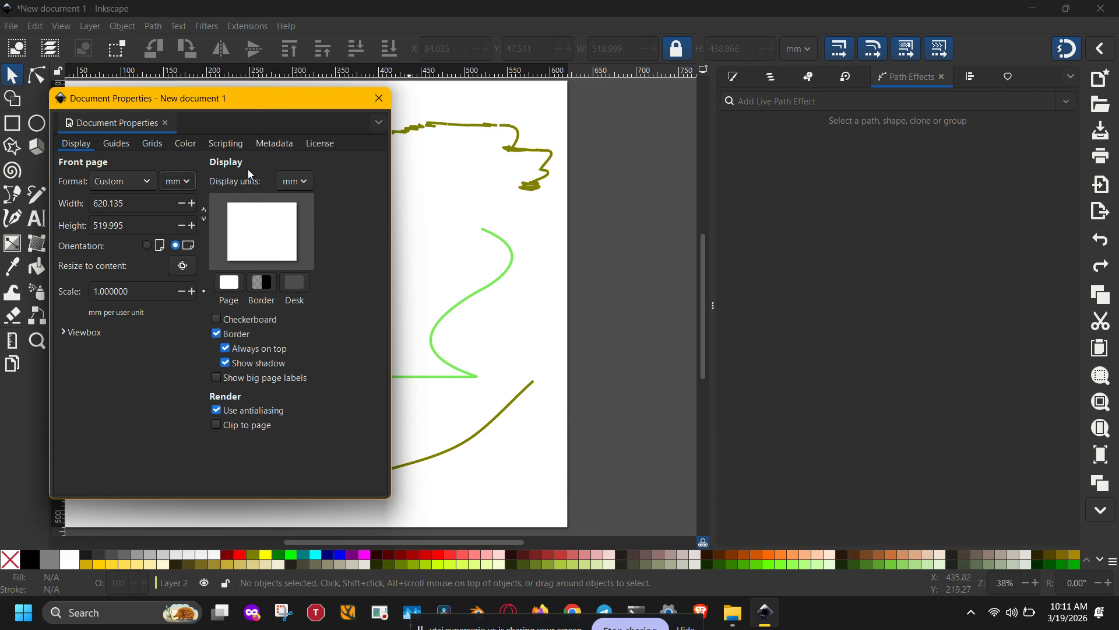
View the available display units in the document properties, keep mm, and close the properties
left_click(292, 181)
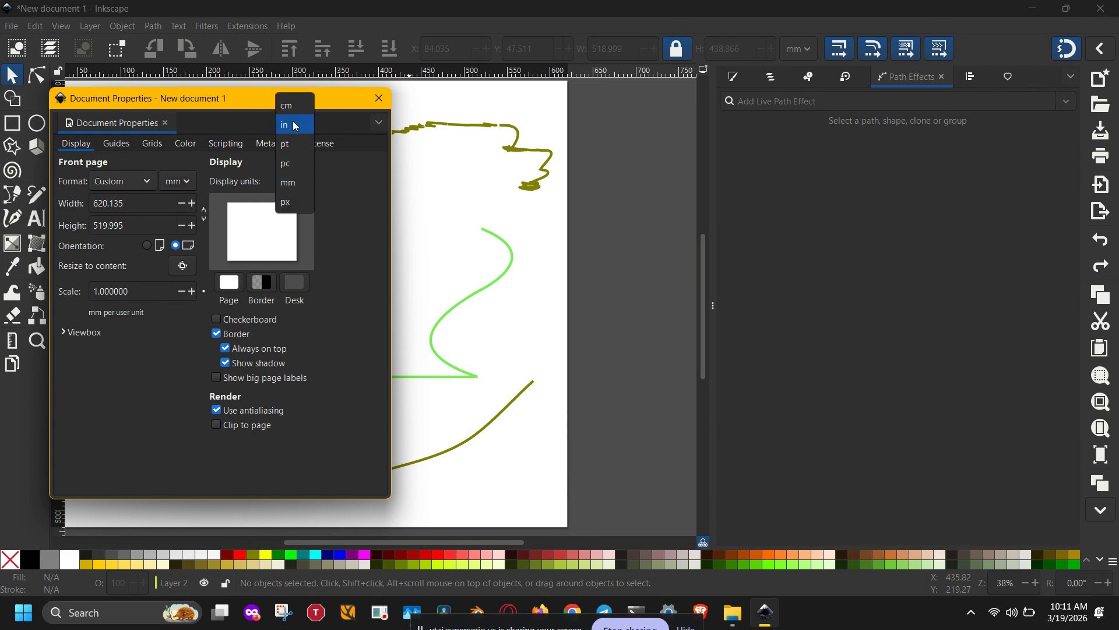
left_click(260, 172)
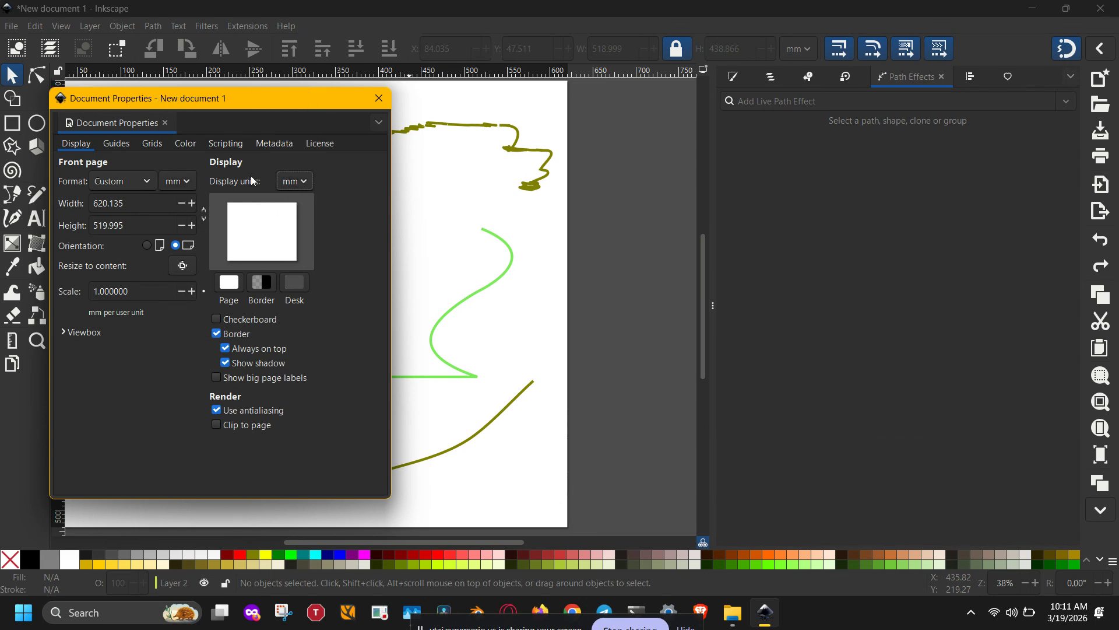
key("Escape")
left_click(379, 100)
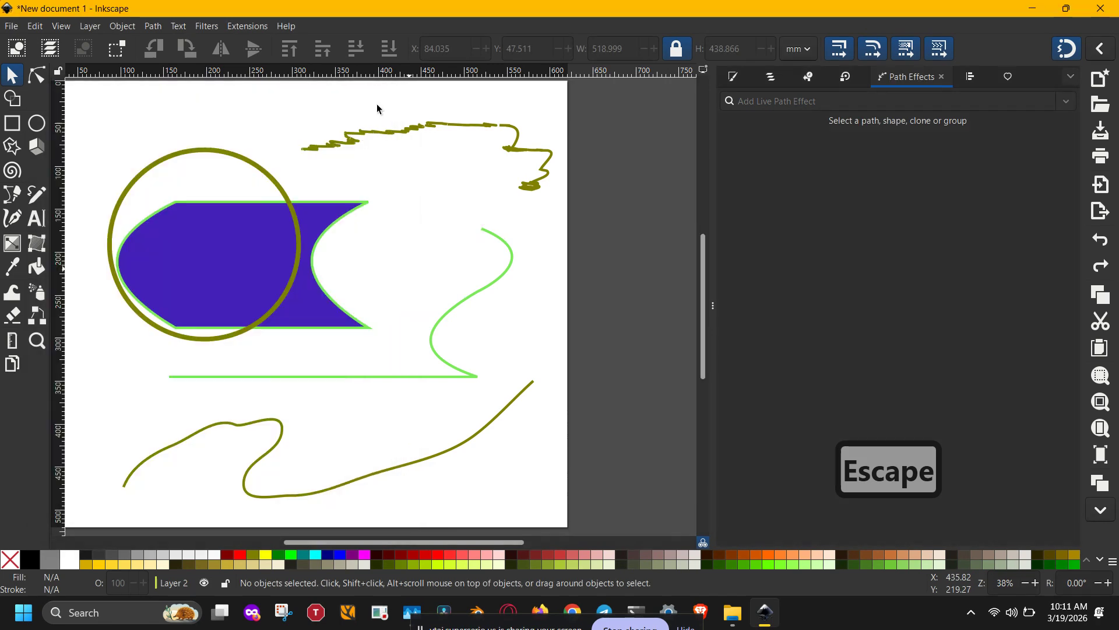
Review the file types offered by Save As, trying Optimized SVG and Encapsulated PostScript, and leave without saving
left_click(9, 27)
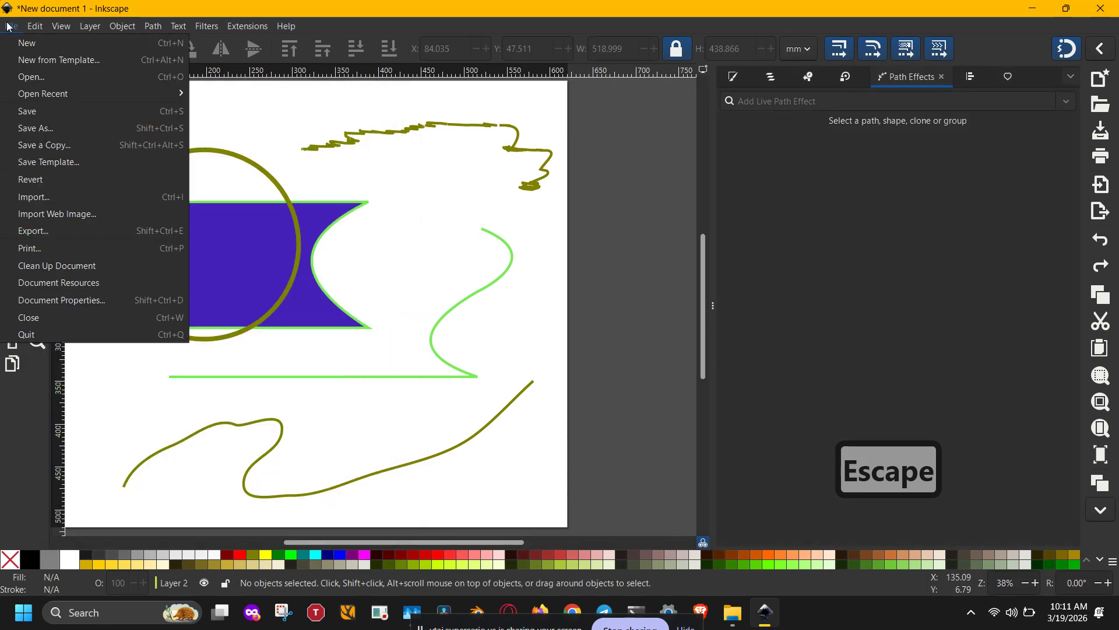
left_click(36, 130)
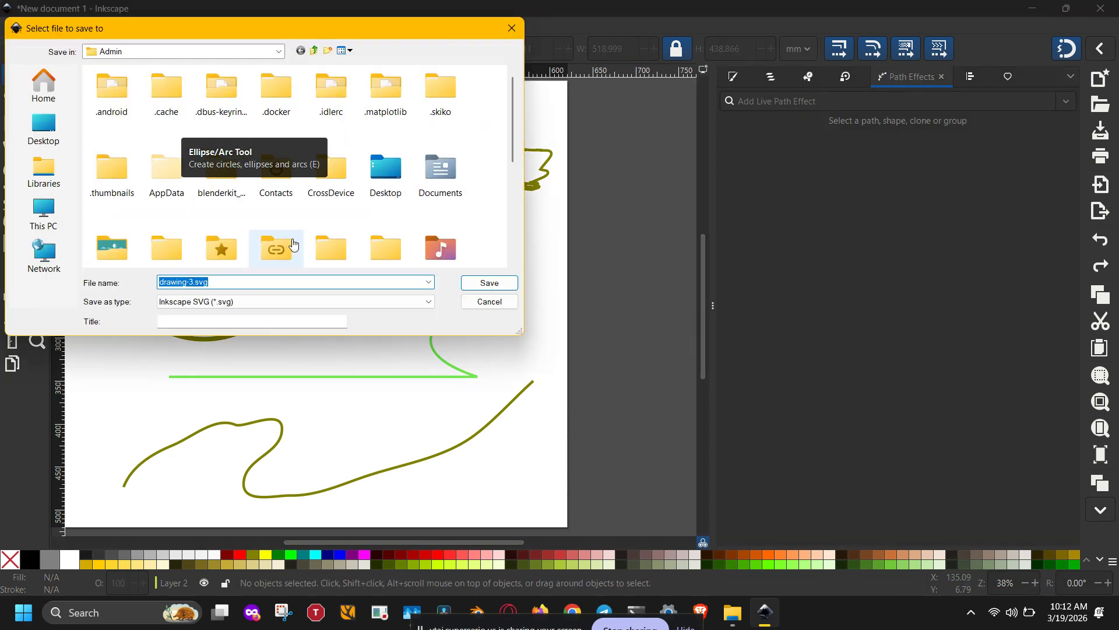
left_click(281, 301)
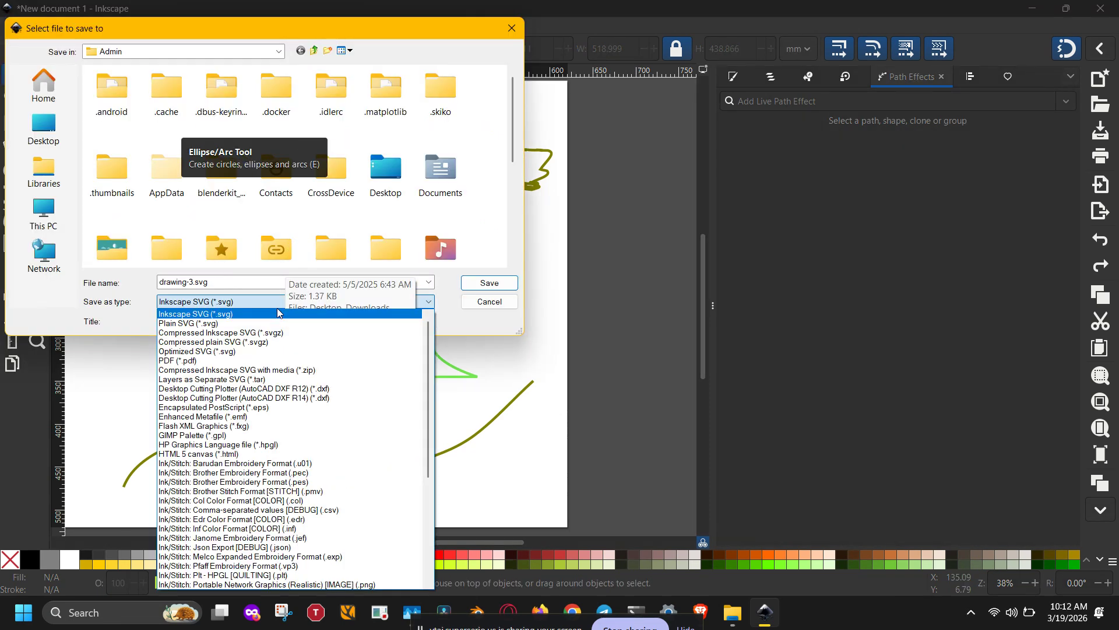
left_click(224, 351)
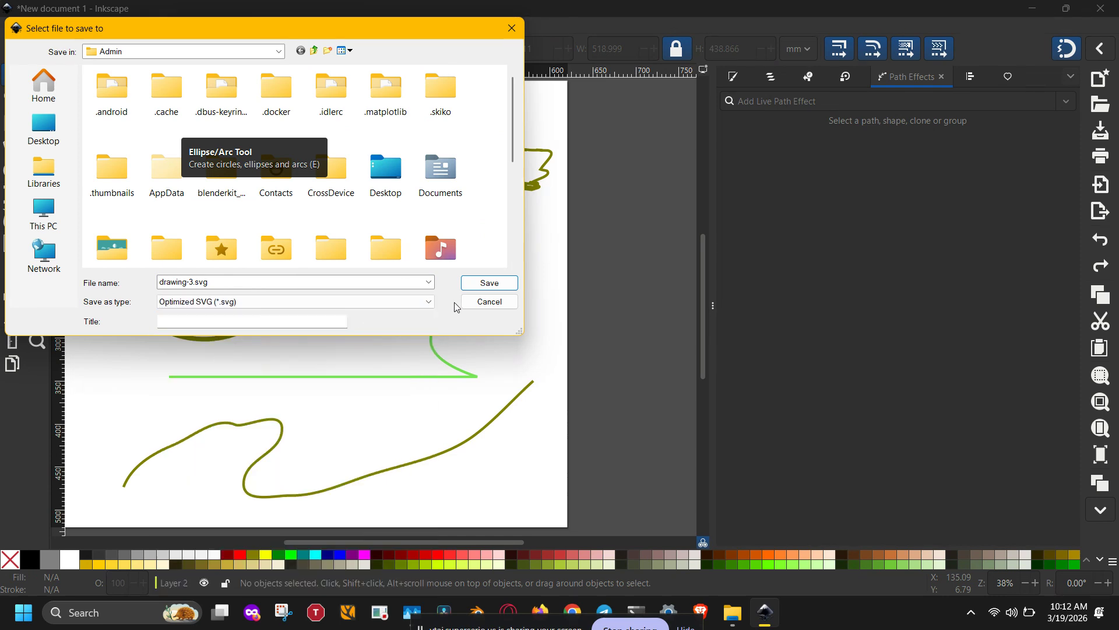
left_click(829, 190)
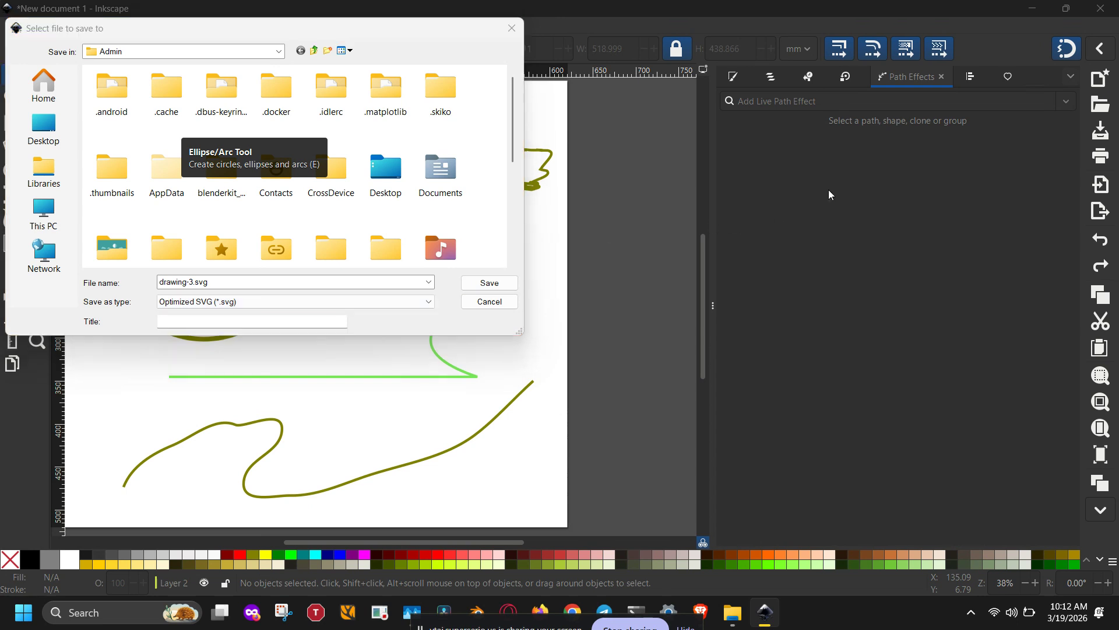
key("ctrl+e")
key("ctrl+shift+e")
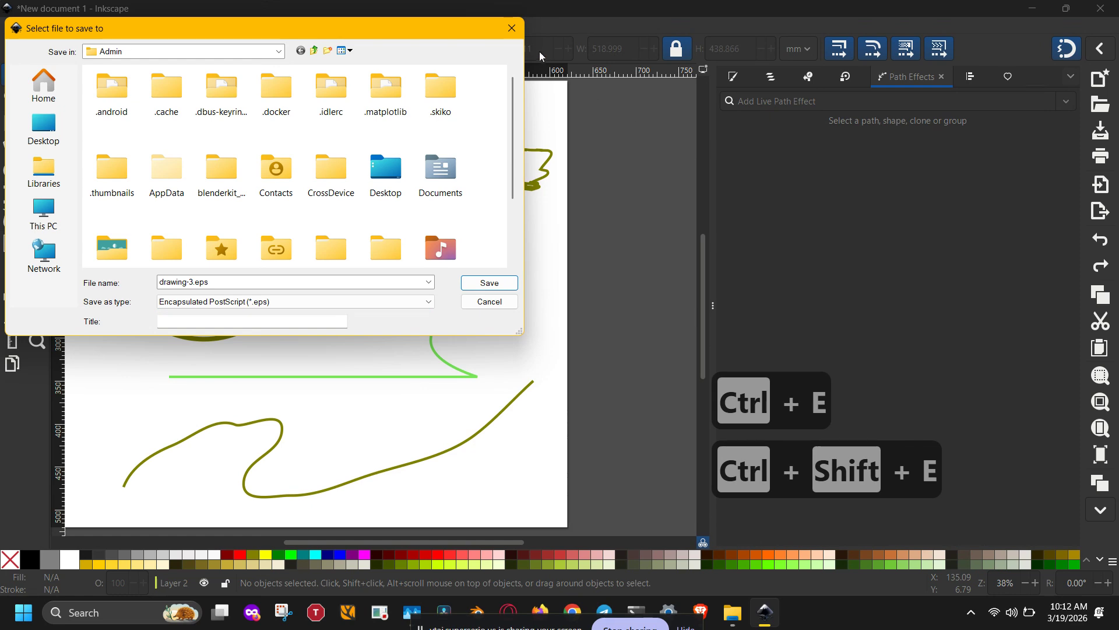
left_click(512, 28)
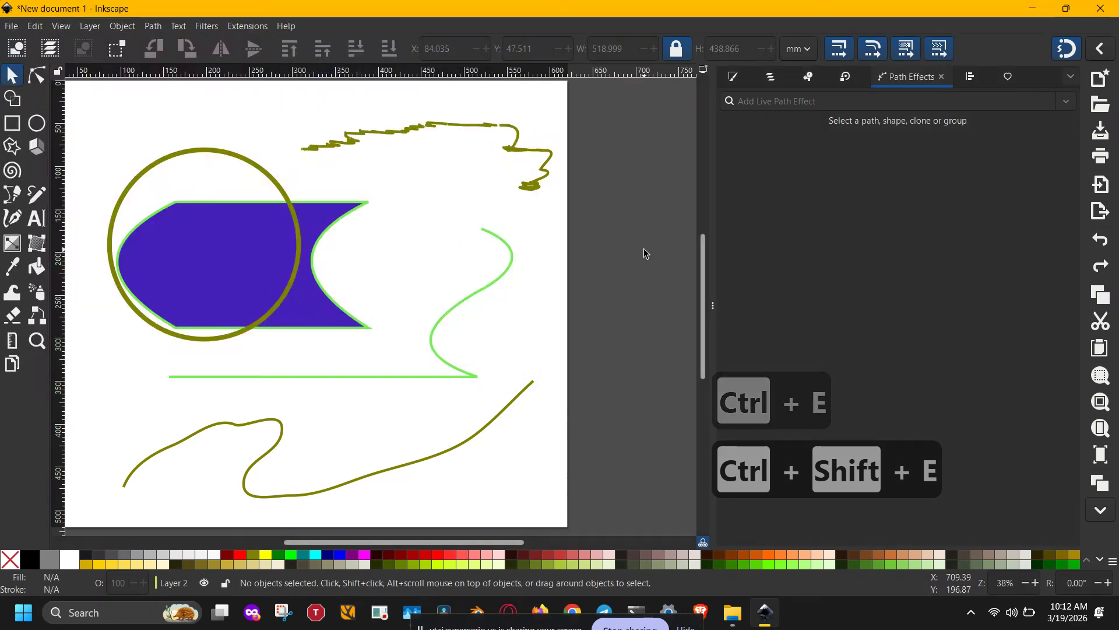
Open the export settings and set the page's export resolution to 300 DPI
key("ctrl+shift+e")
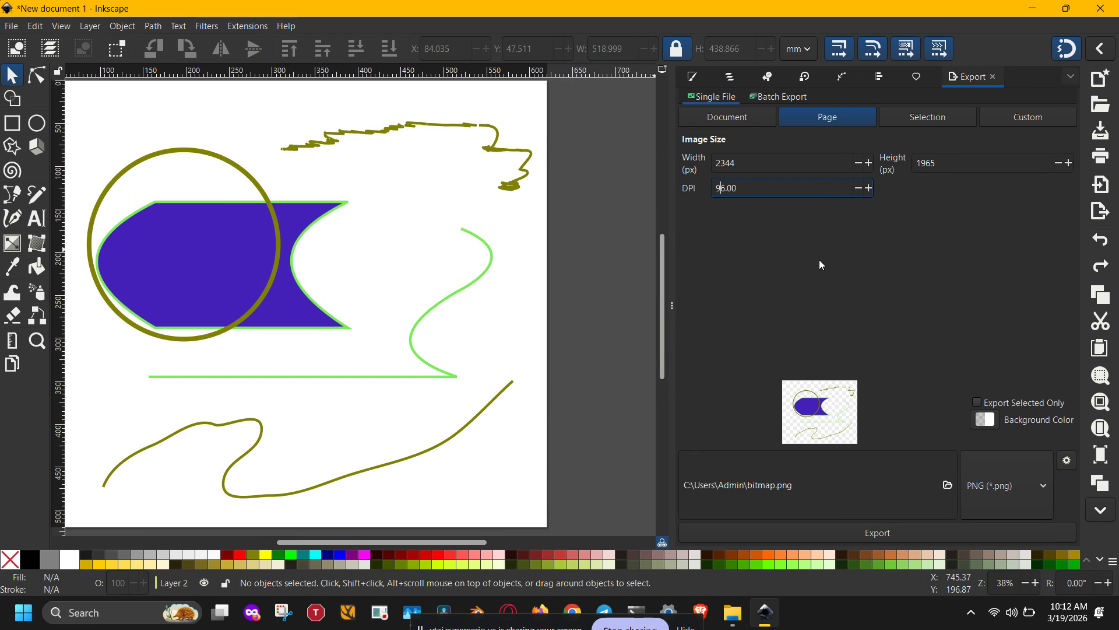
key("BackSpace")
key("Delete")
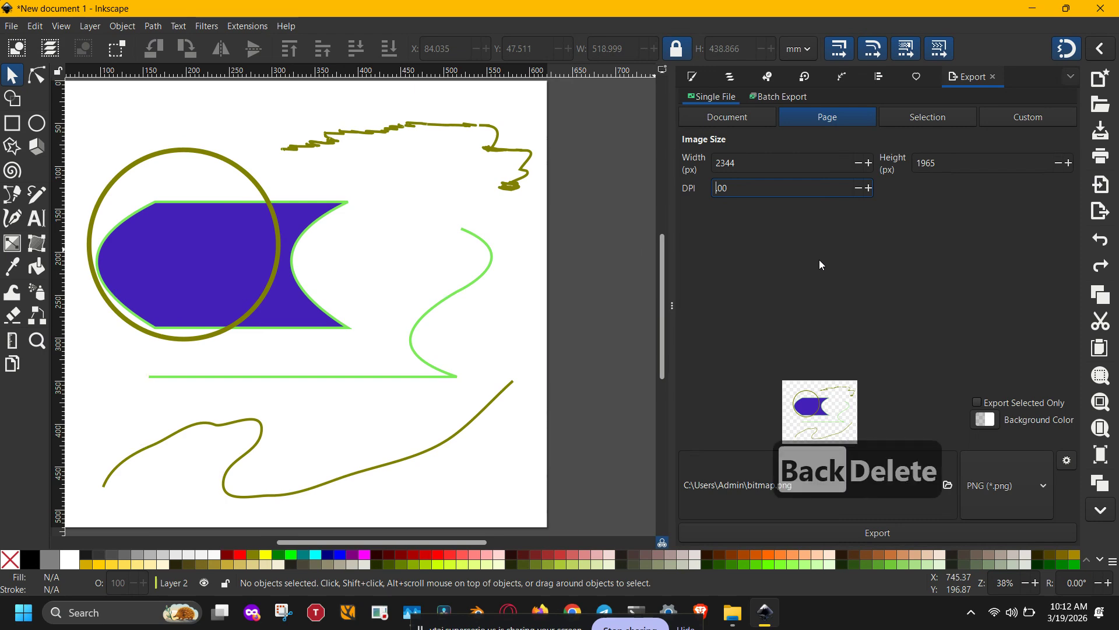
type("300")
key("Return")
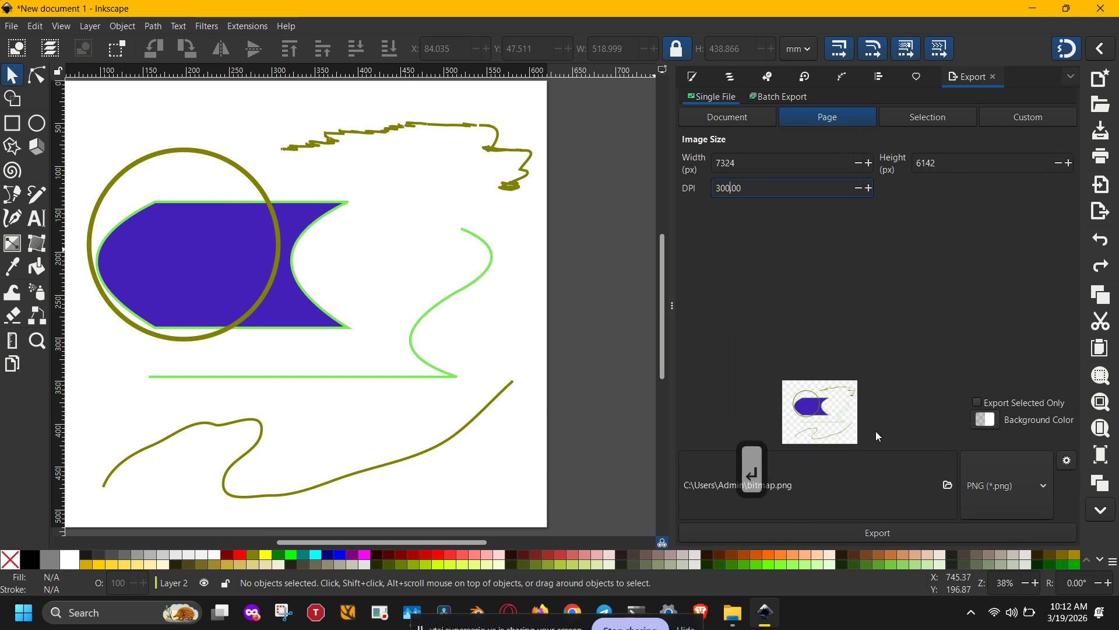
Preview the purple shape's export with Export Selected Only switched on and off again, and clear the selection
left_click(337, 320)
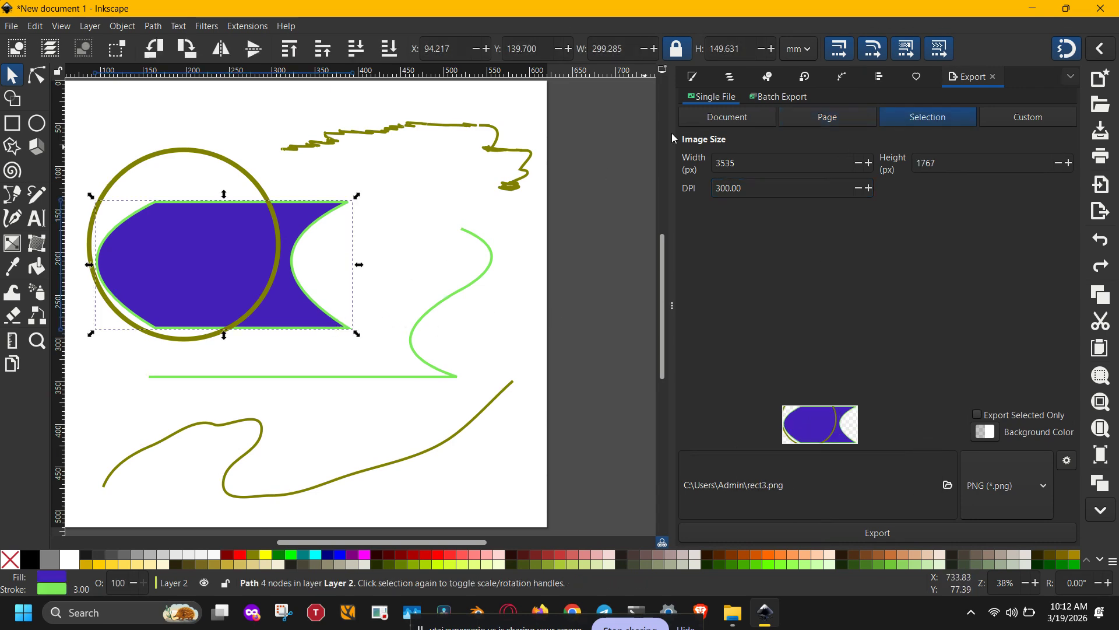
left_click(978, 418)
left_click(979, 418)
left_click(610, 384)
scroll(611, 384, "down", 1, "ctrl")
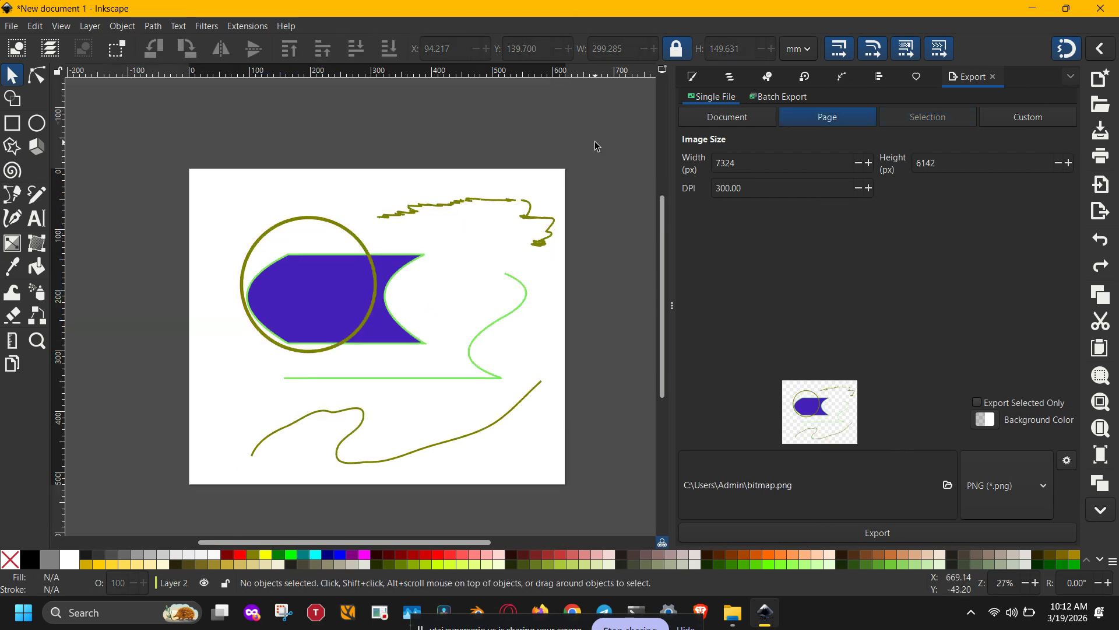
Delete the roughened olive line, the purple shape, the green path and the lower olive curve, keeping the circle
left_click_drag(596, 145, 303, 377)
key("BackSpace")
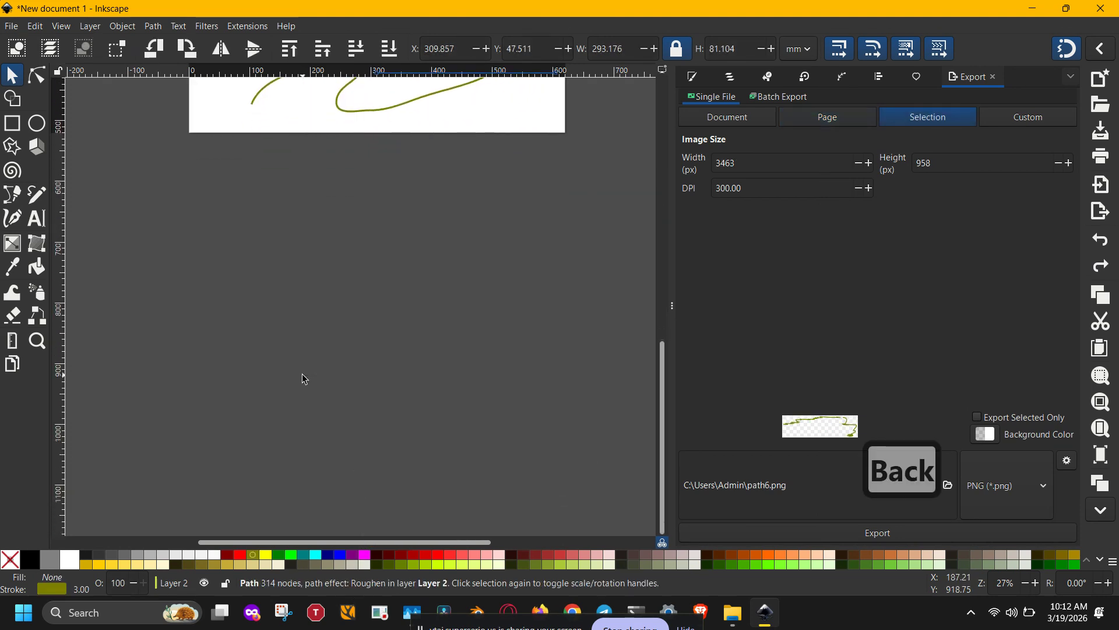
scroll(436, 241, "up", 10)
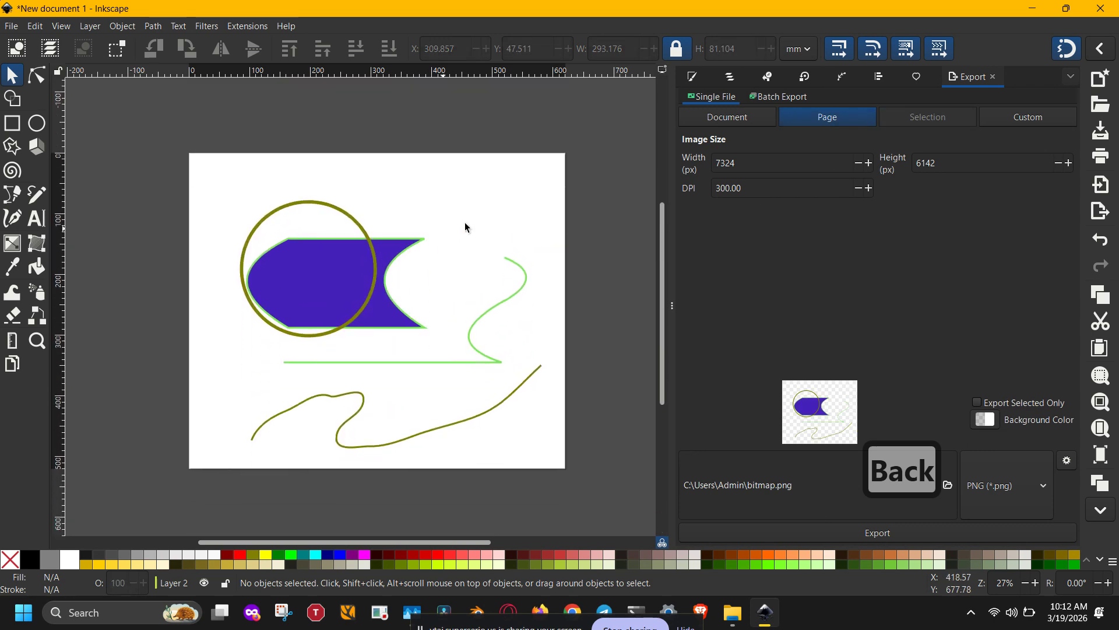
left_click_drag(564, 236, 224, 460)
key("BackSpace")
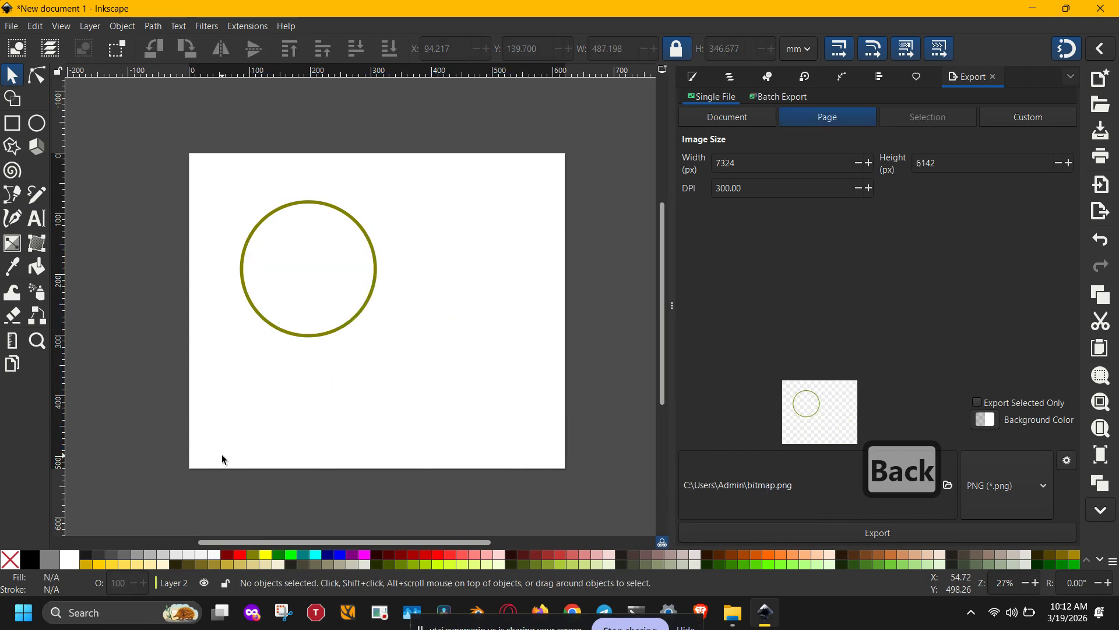